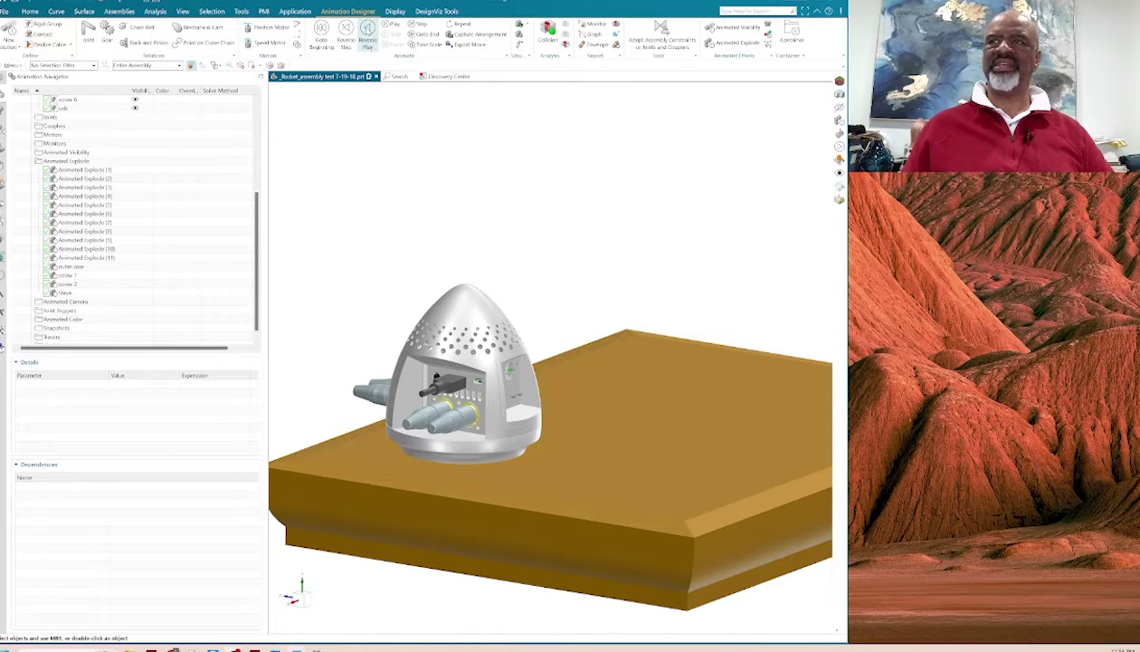
Play the nose-cone explode animation so the parts separate above the wooden base.
click(365, 34)
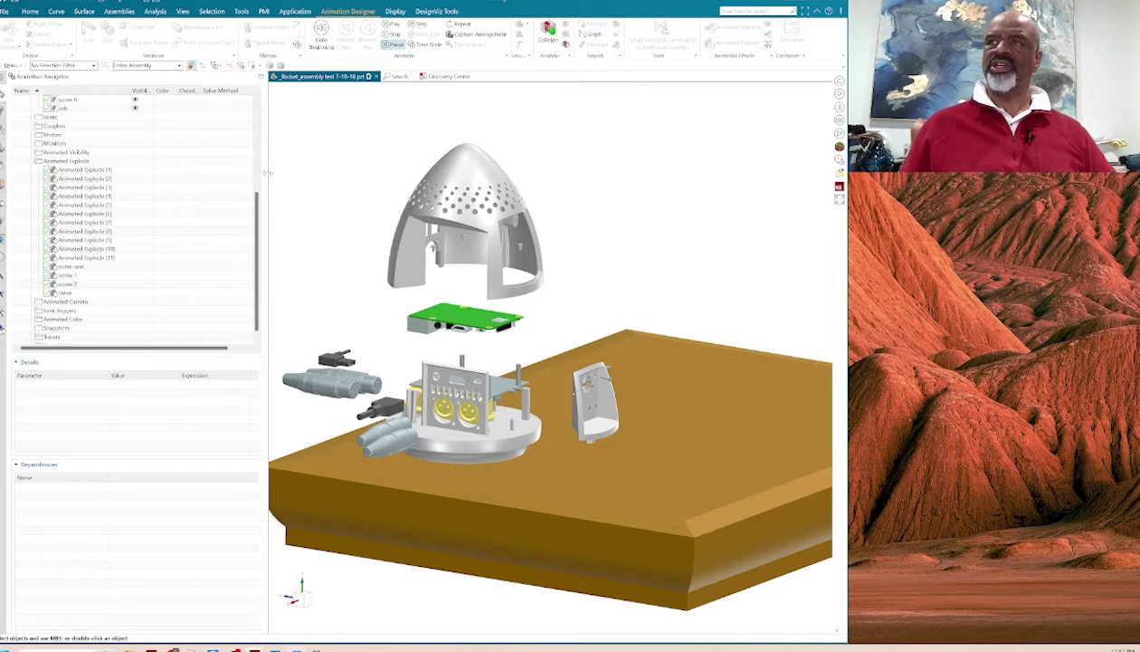
Replay the explode animation, stop and restart it, and let it run its full 10 seconds.
click(392, 24)
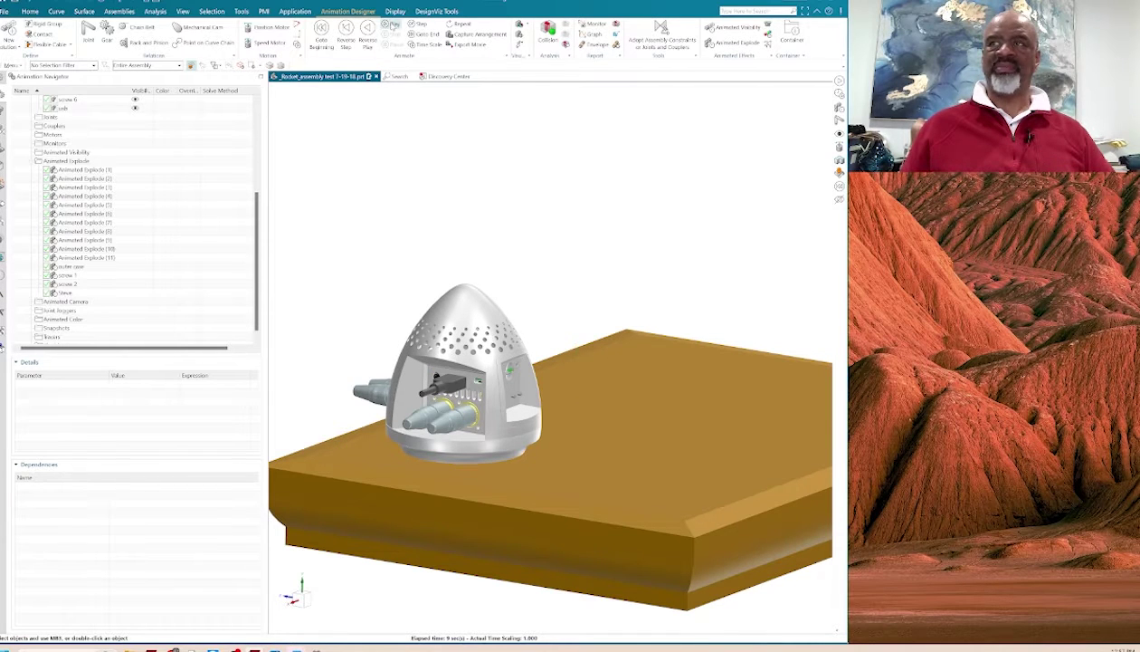
click(392, 24)
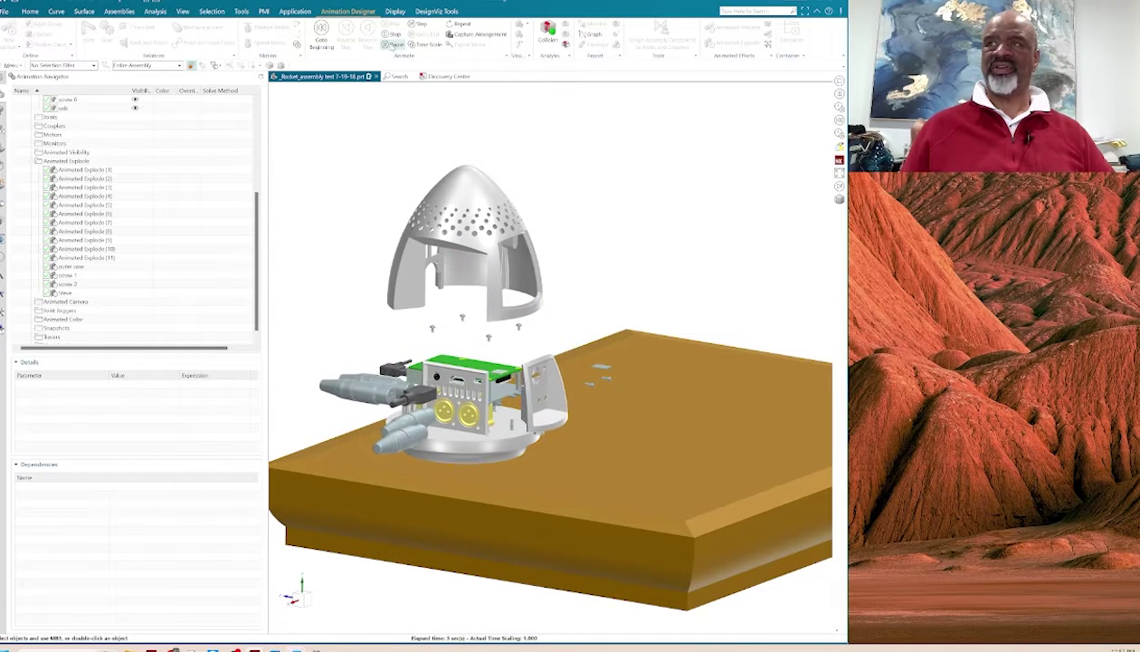
click(395, 34)
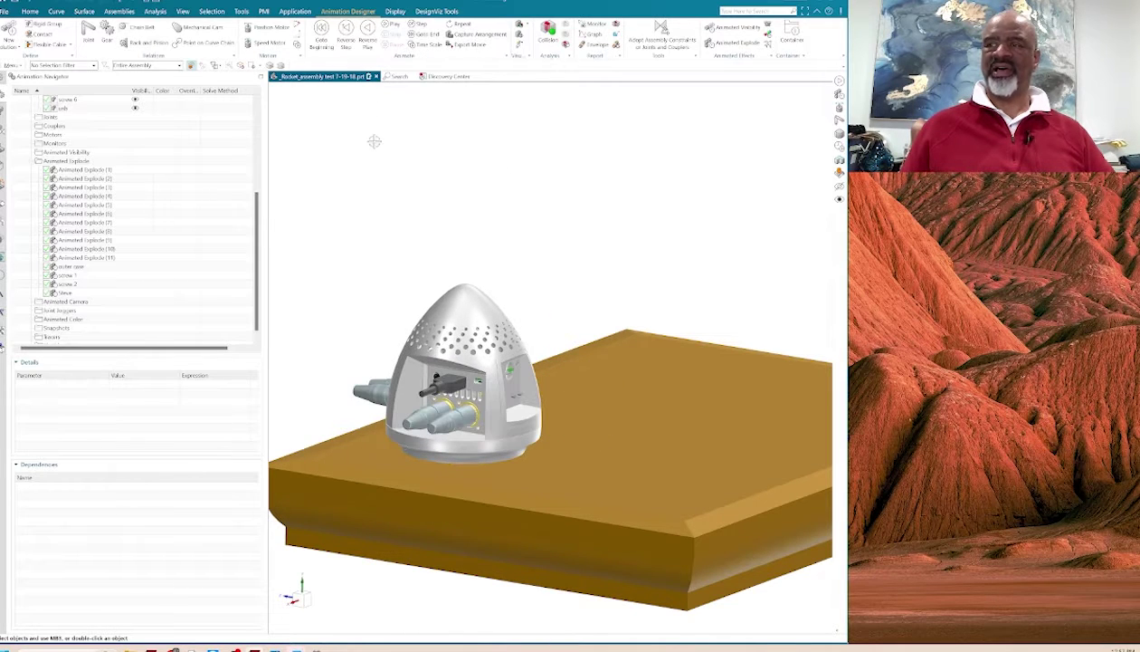
click(389, 24)
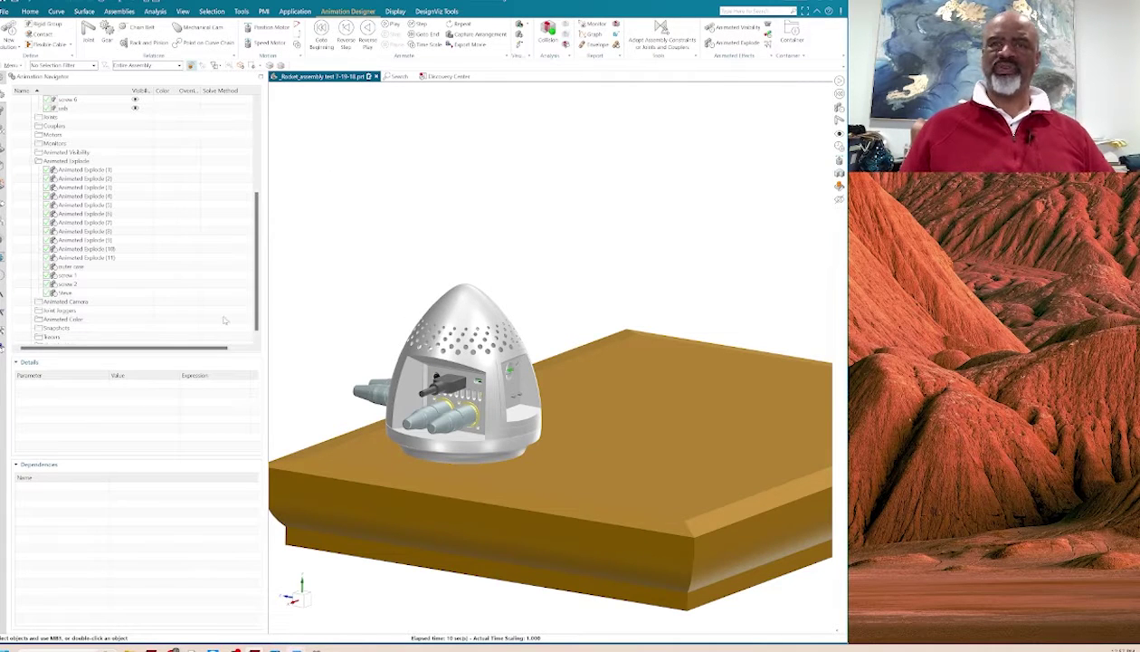
Scroll the Animation Navigator back to the top and launch a new explode definition.
drag(259, 219, 258, 128)
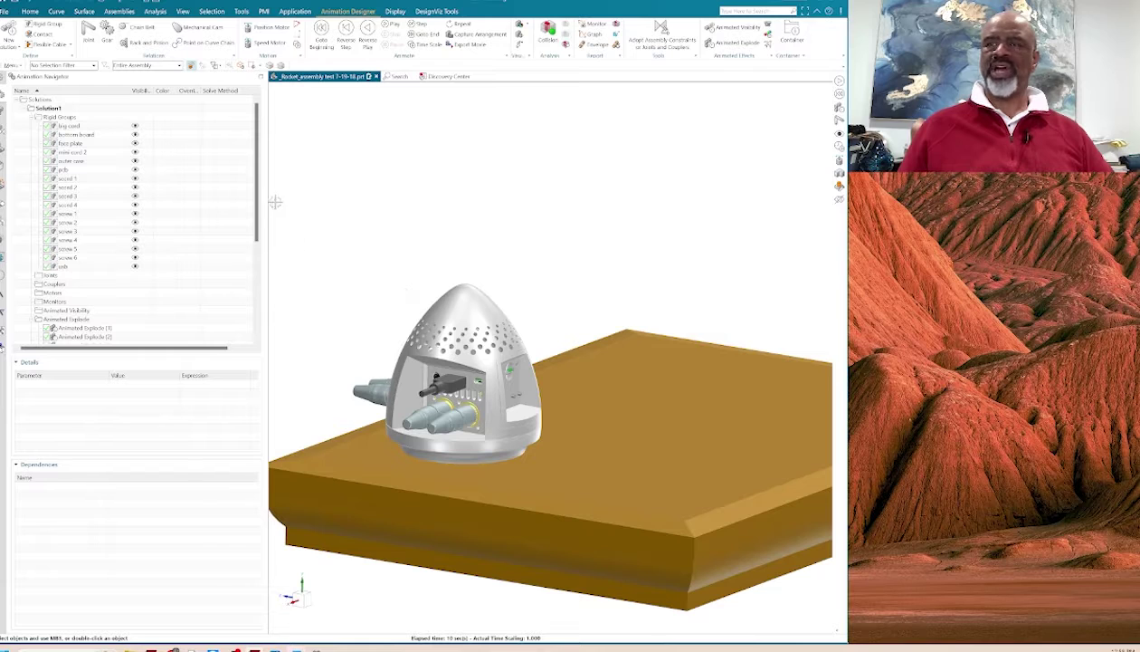
scroll(258, 165, down, 3)
scroll(258, 165, up, 3)
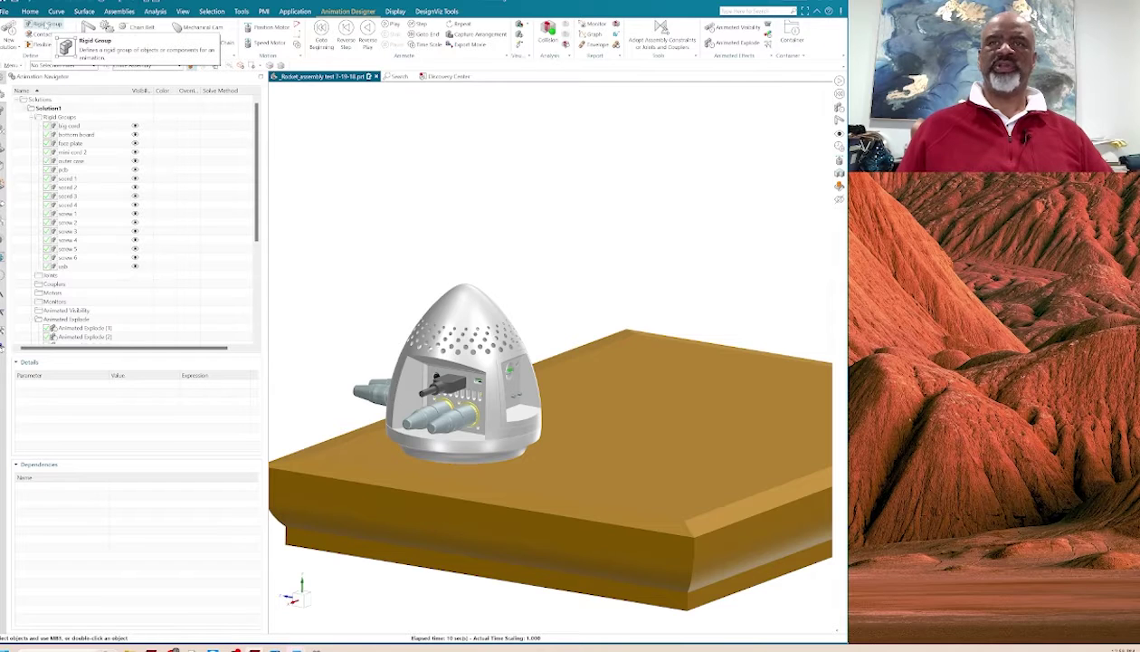
click(45, 25)
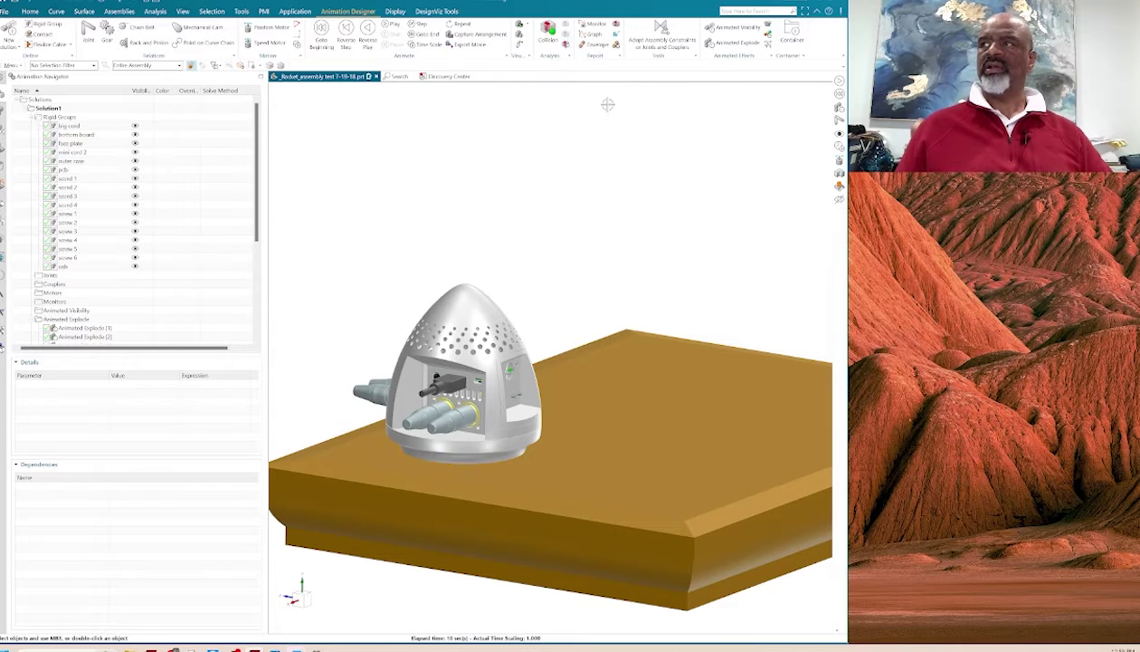
Start a trial Animated Explode with No Selection Filter, lifting the QuickPicked outer case rigid group upward.
click(735, 42)
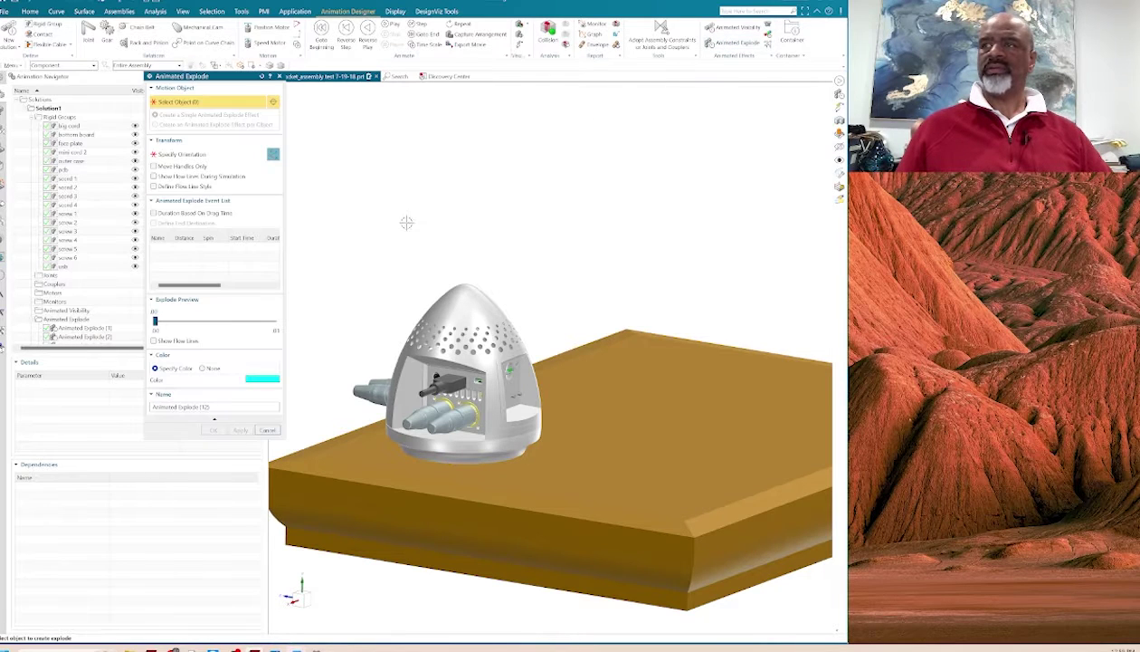
click(73, 65)
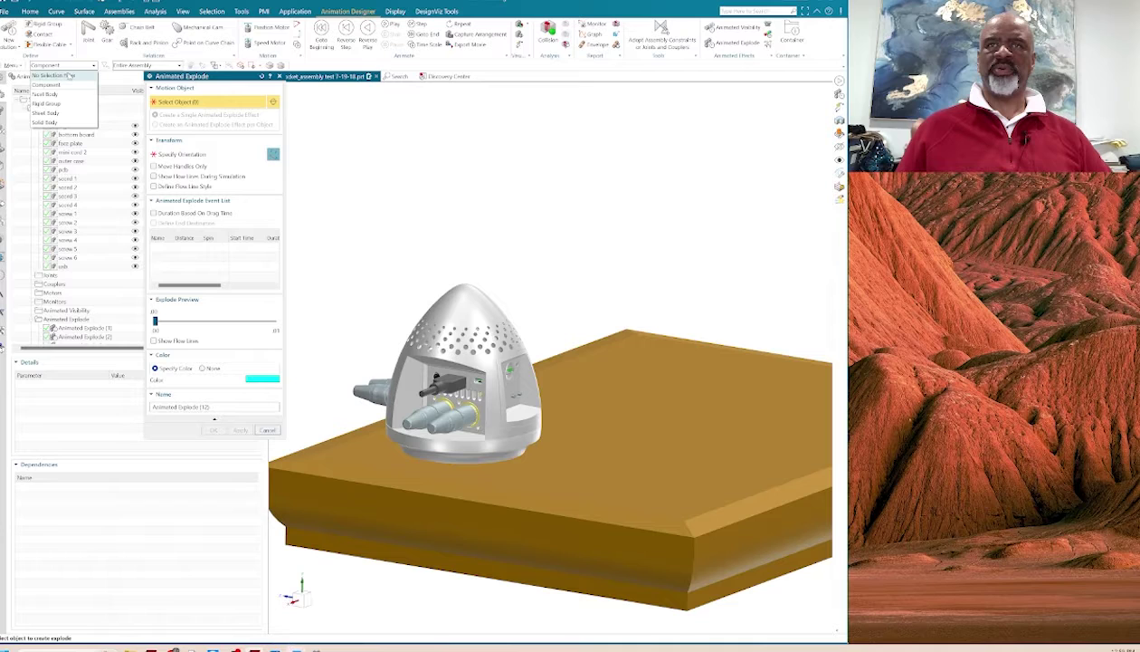
click(65, 76)
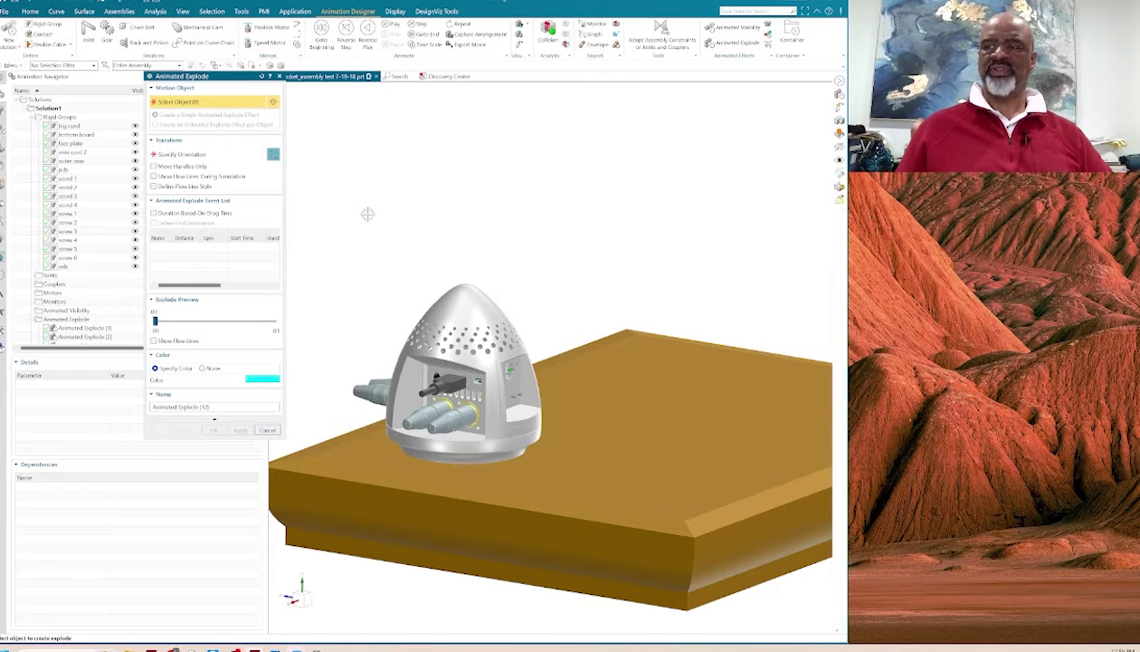
click(471, 289)
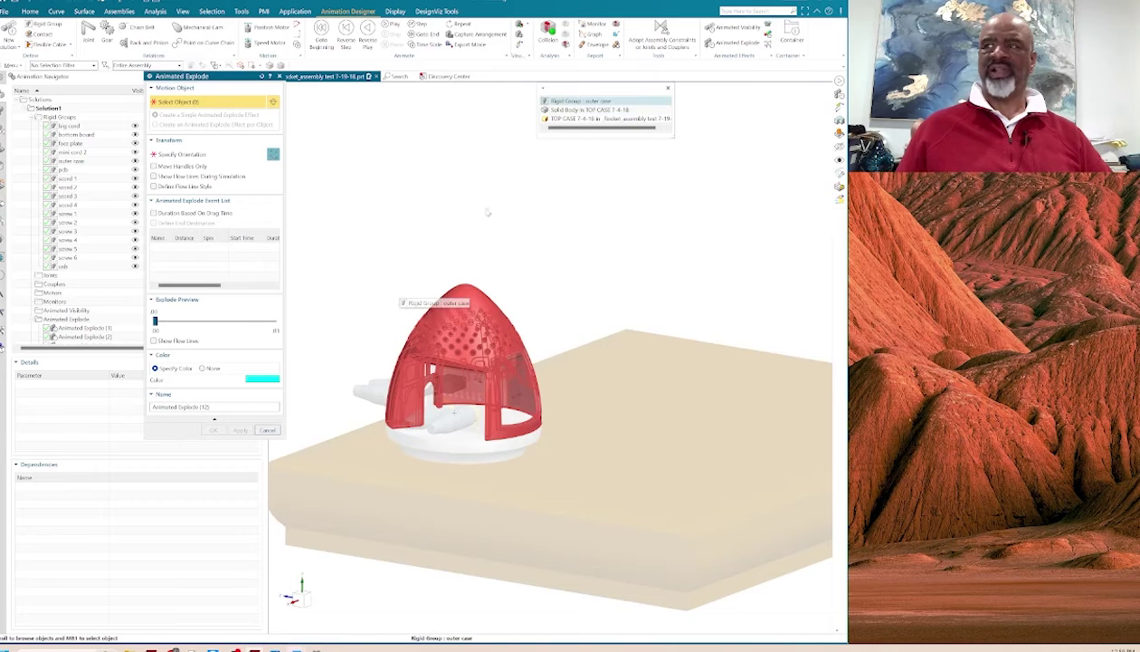
click(588, 102)
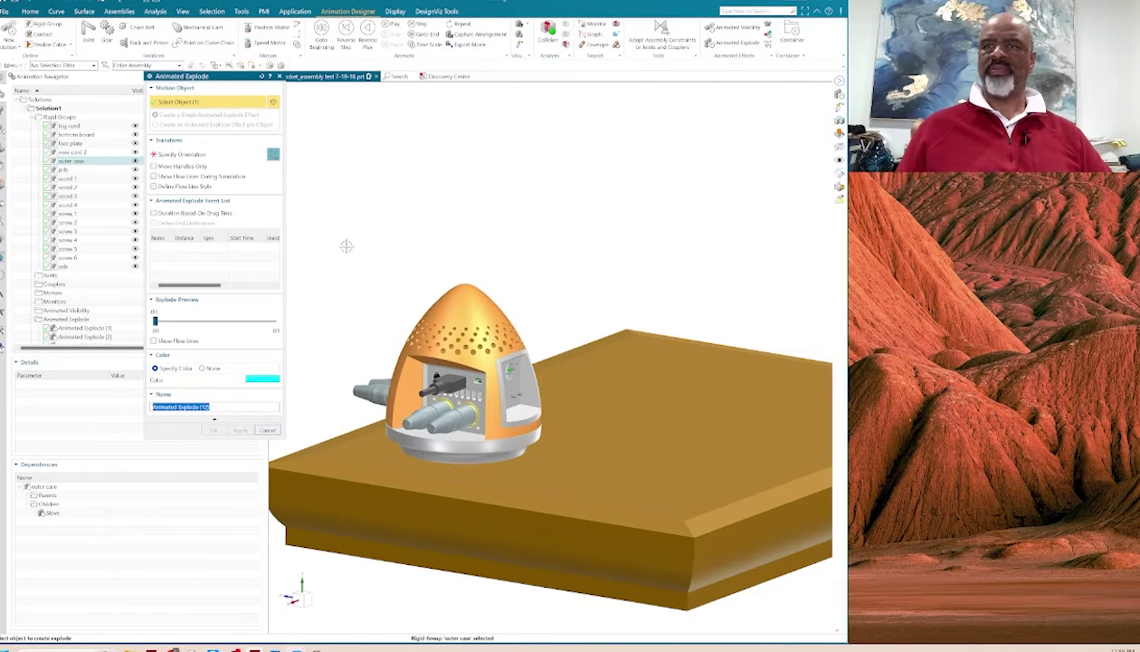
click(181, 154)
drag(459, 313, 541, 209)
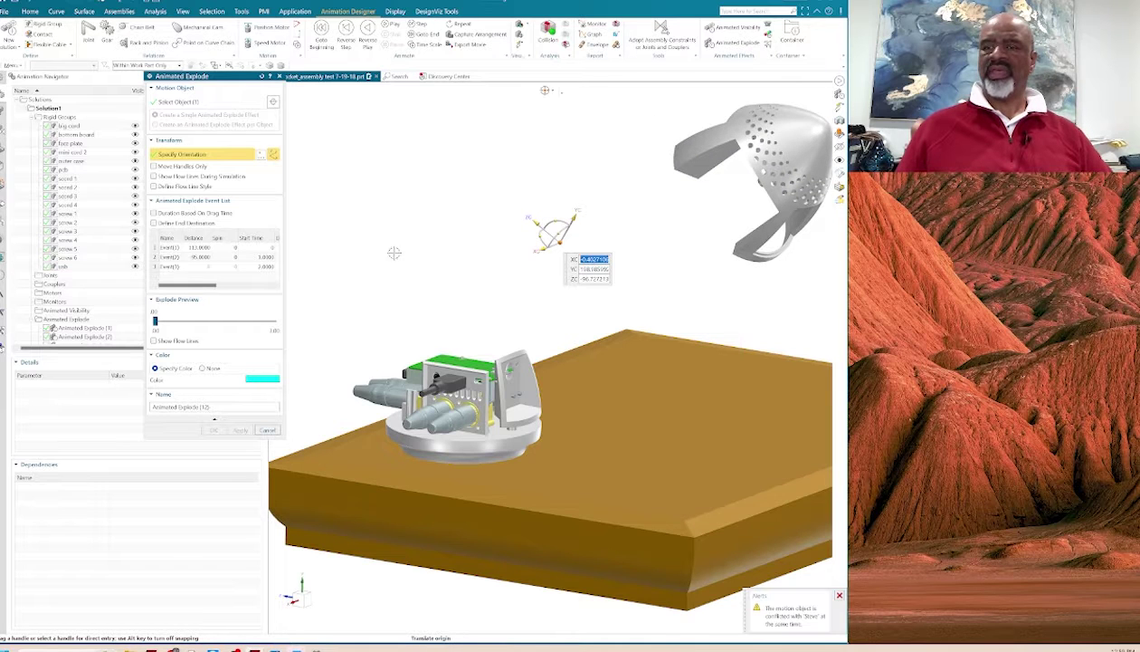
Cancel the trial explode and uncheck the outer case entry in the Animated Explode folder.
click(267, 430)
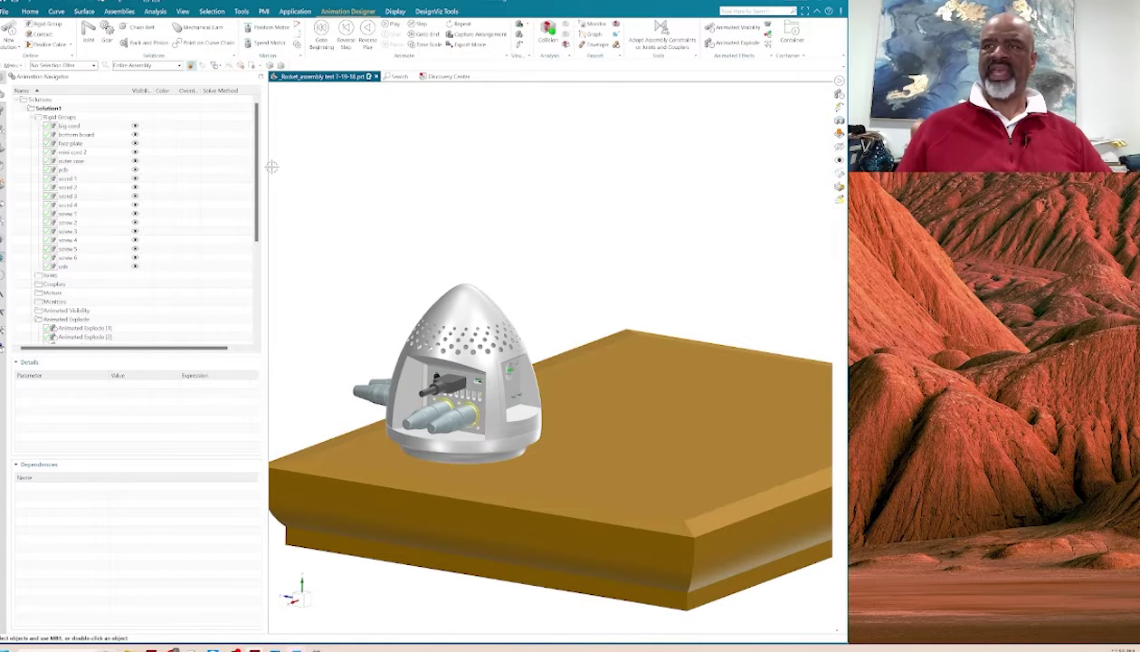
drag(254, 181, 253, 269)
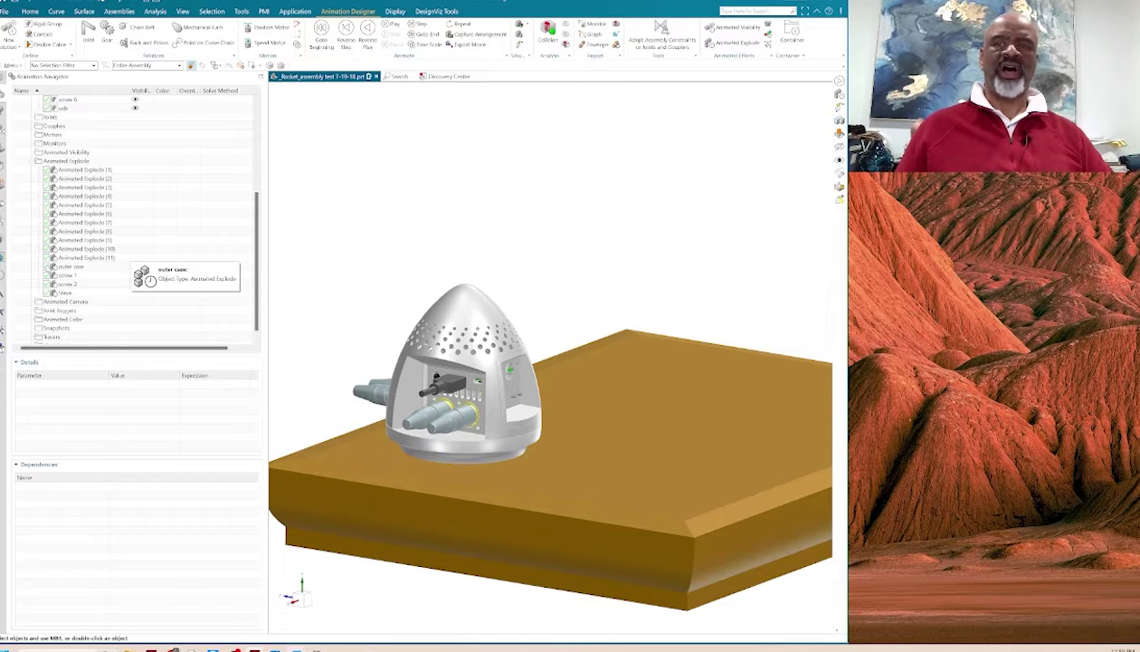
click(47, 266)
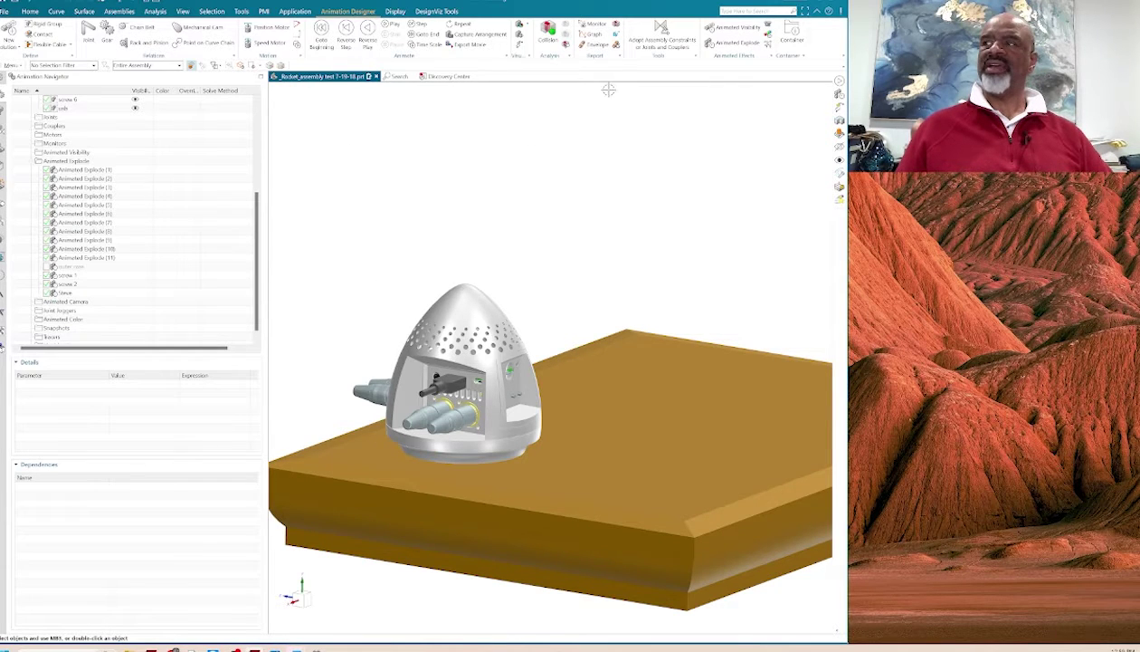
Create an Animated Explode on the top case, lifting it about 119 and shifting it right.
click(730, 44)
click(466, 286)
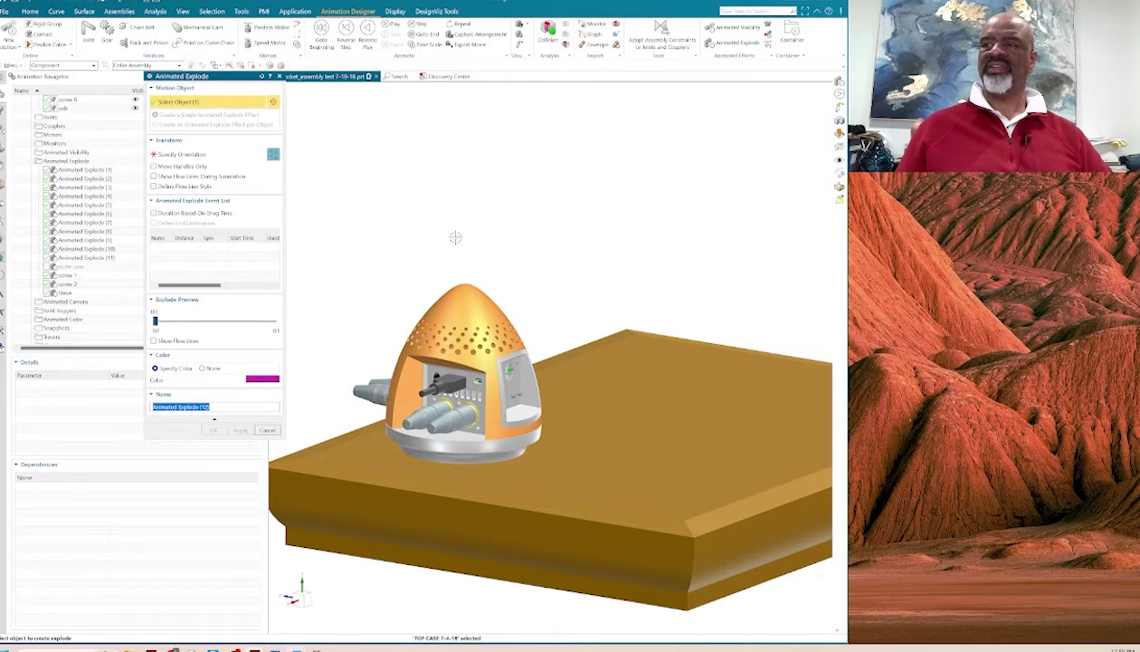
click(208, 154)
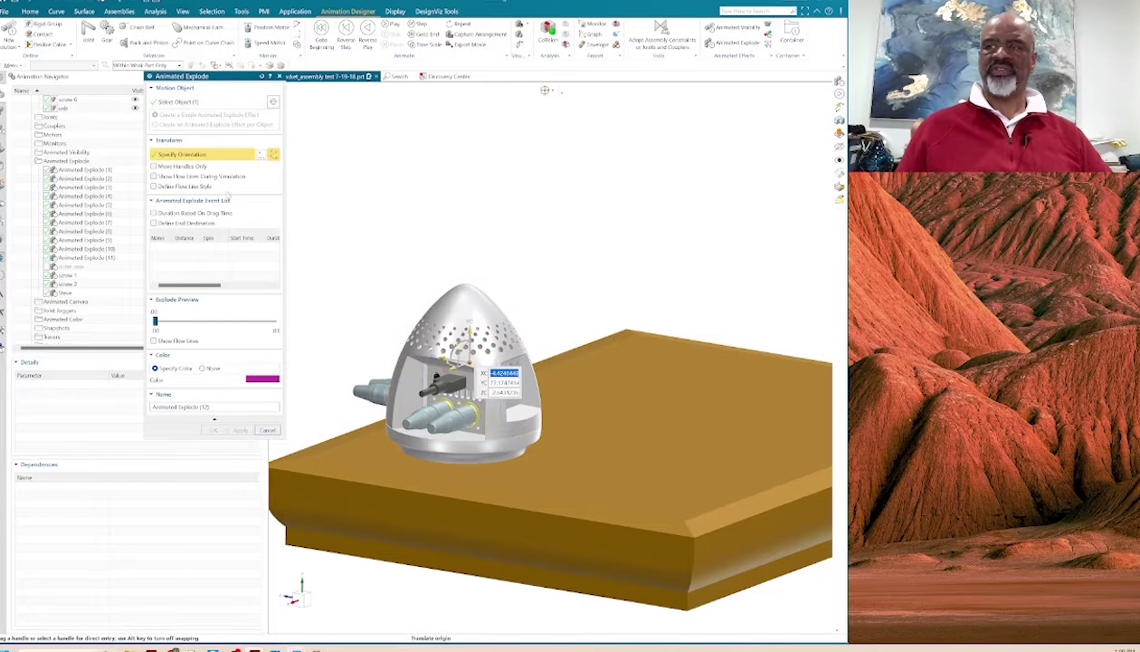
drag(472, 326, 468, 189)
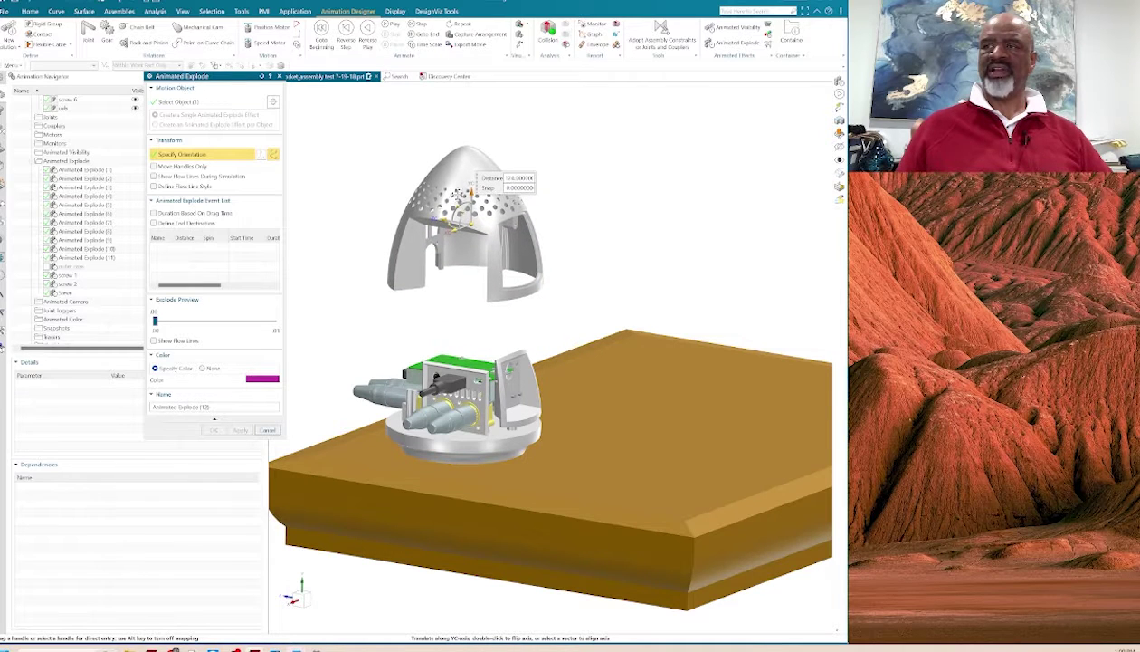
drag(442, 227, 635, 272)
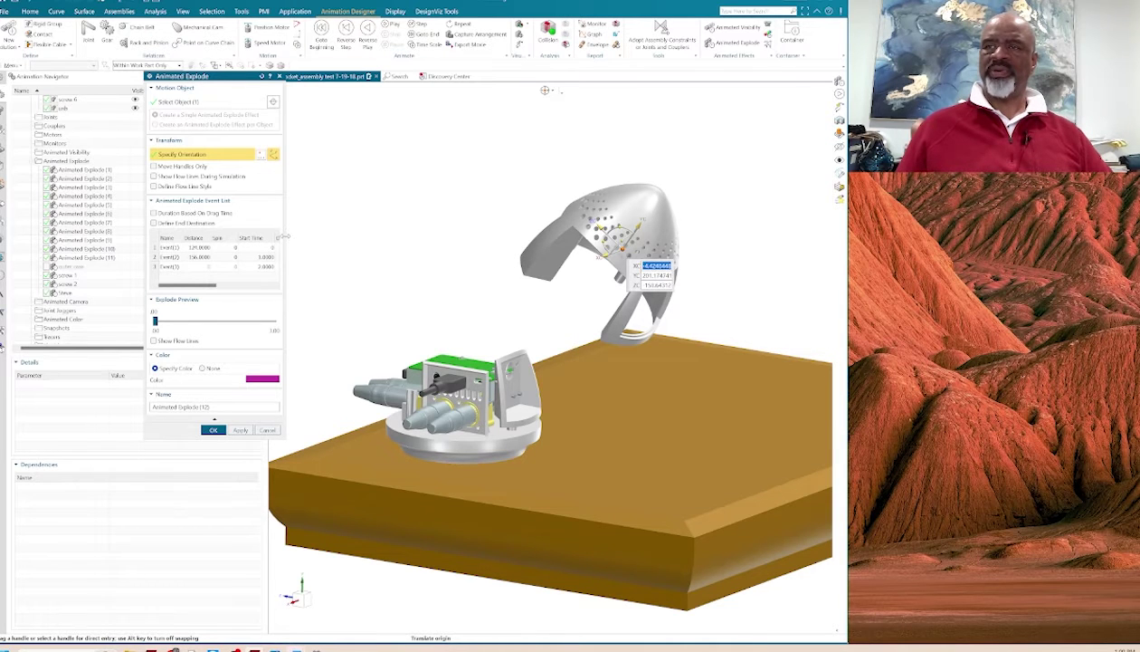
drag(283, 236, 424, 222)
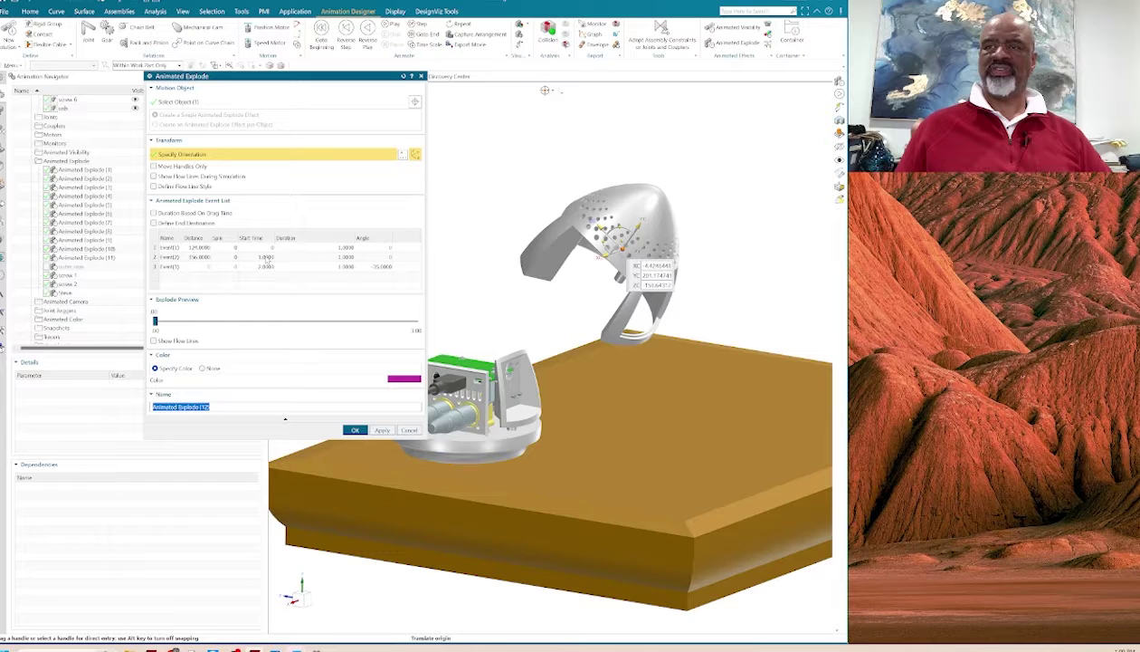
Set Event(2) start 1.5, Event(3) start 2.5 with 3 s duration, and rename the effect Steve.
double_click(266, 257)
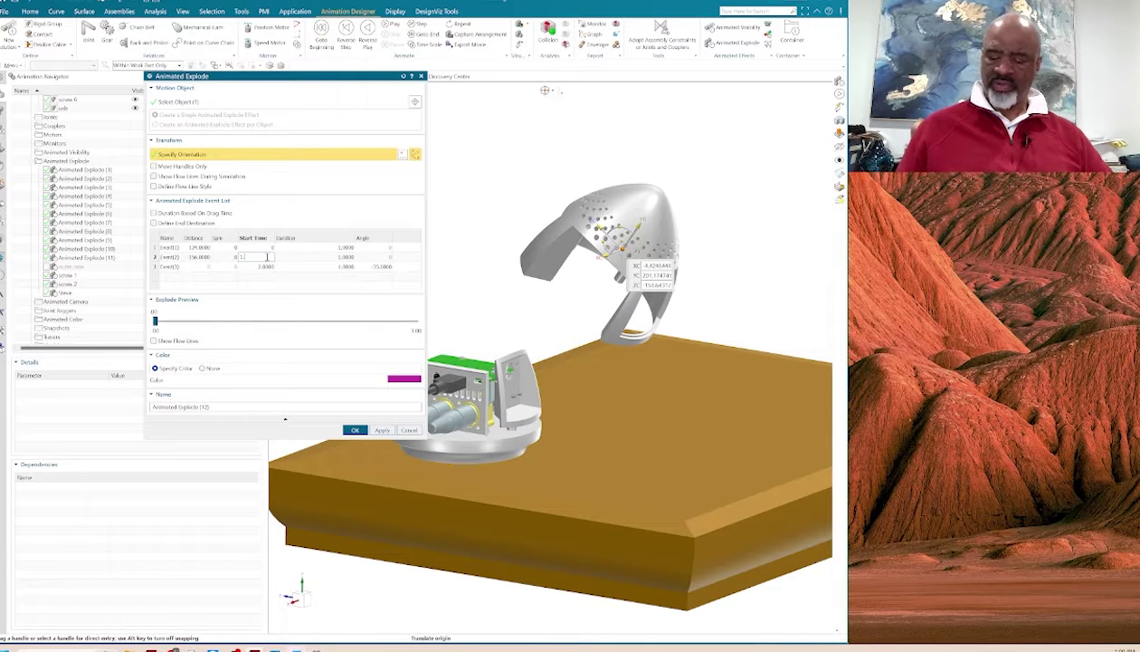
text(1.5)
key(Tab)
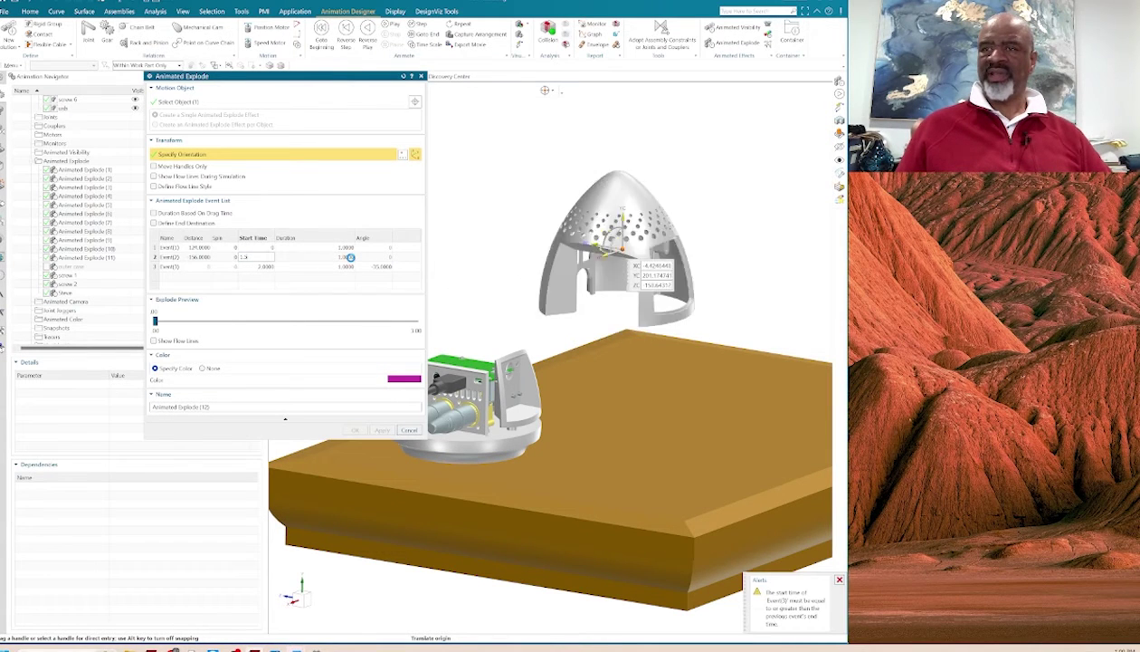
double_click(267, 267)
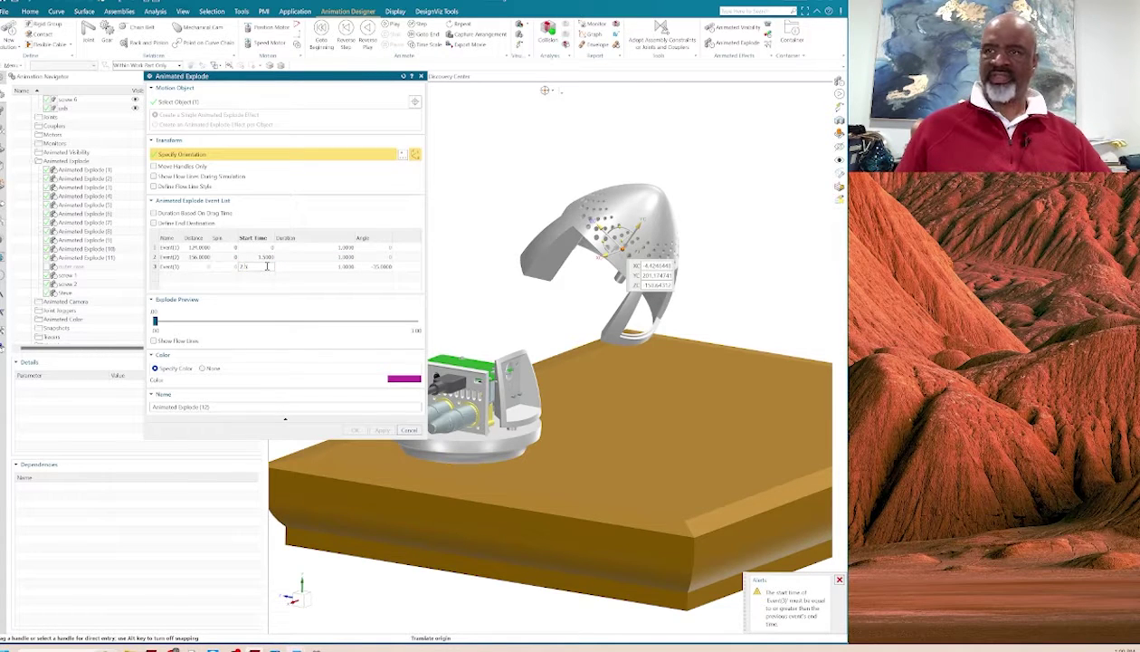
text(2.5)
key(Tab)
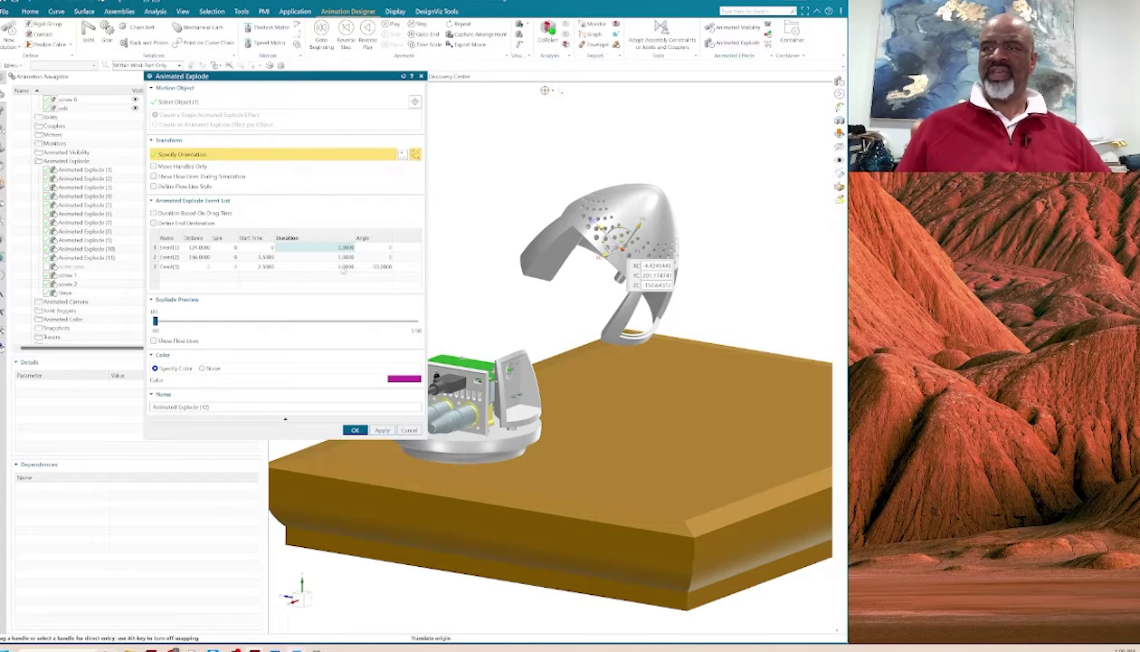
double_click(348, 267)
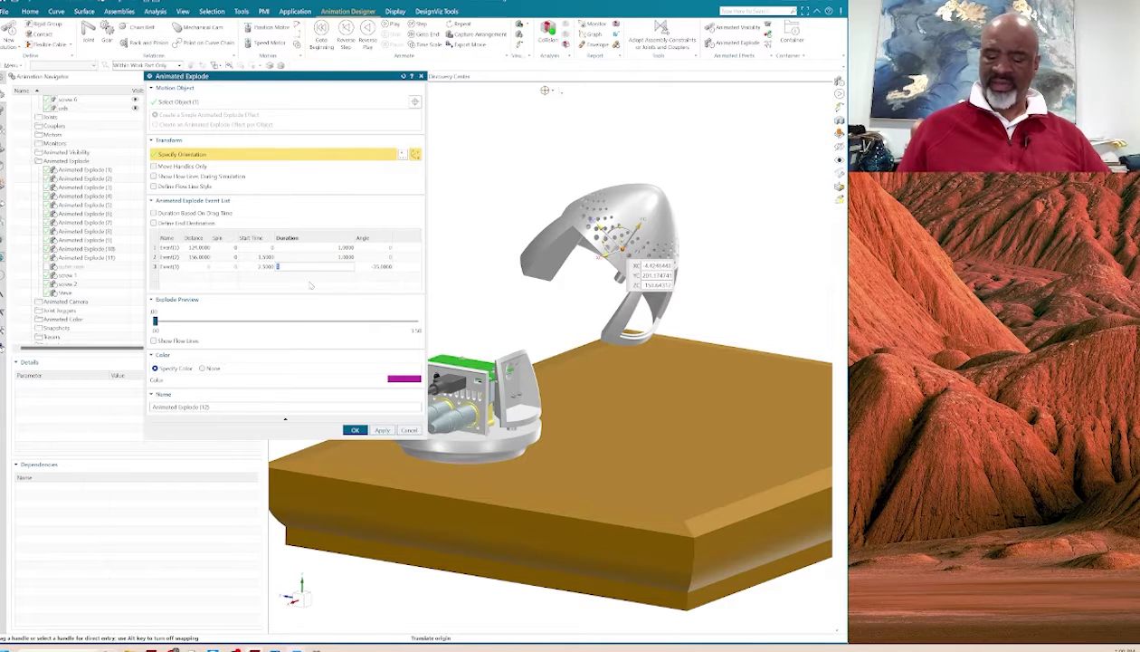
text(3)
key(Tab)
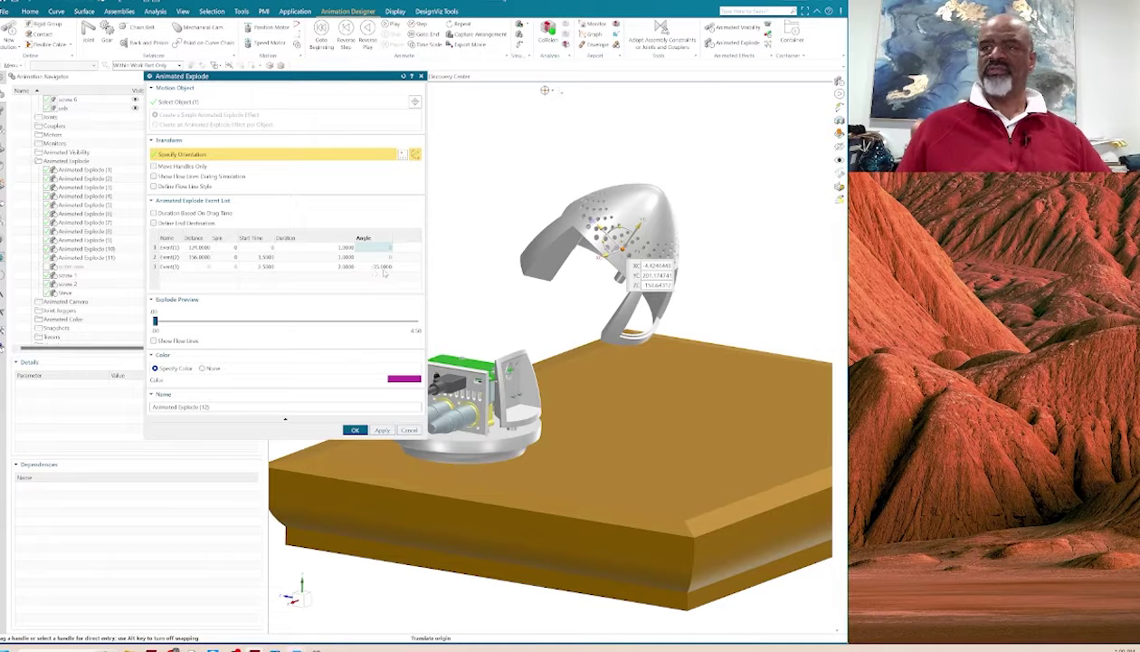
triple_click(218, 412)
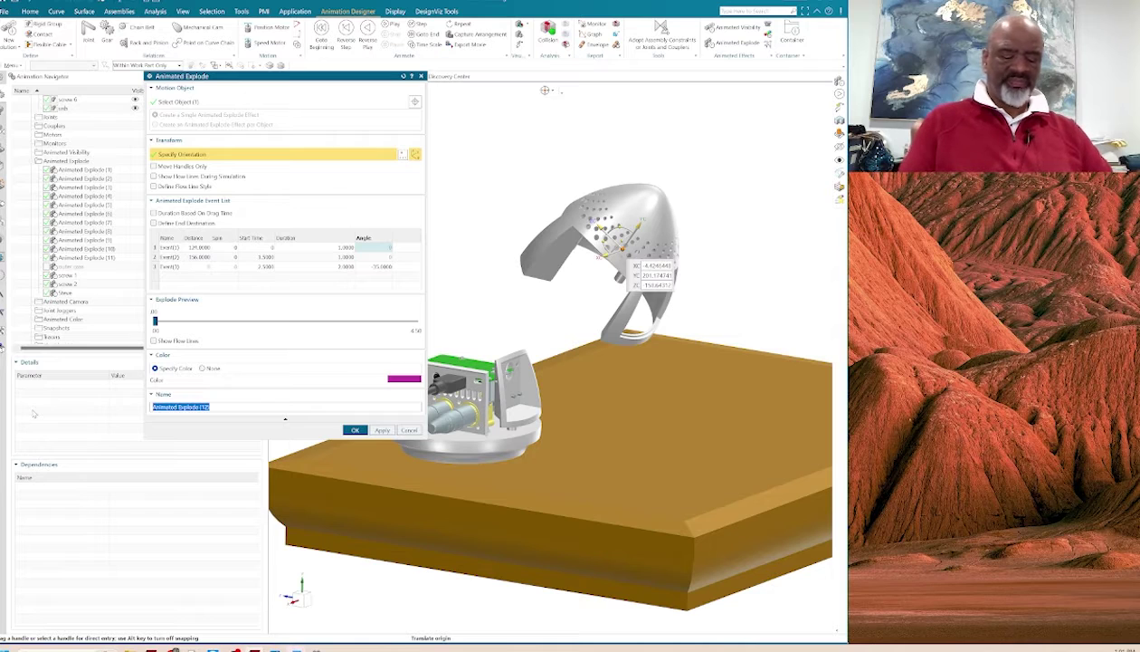
text(Stove)
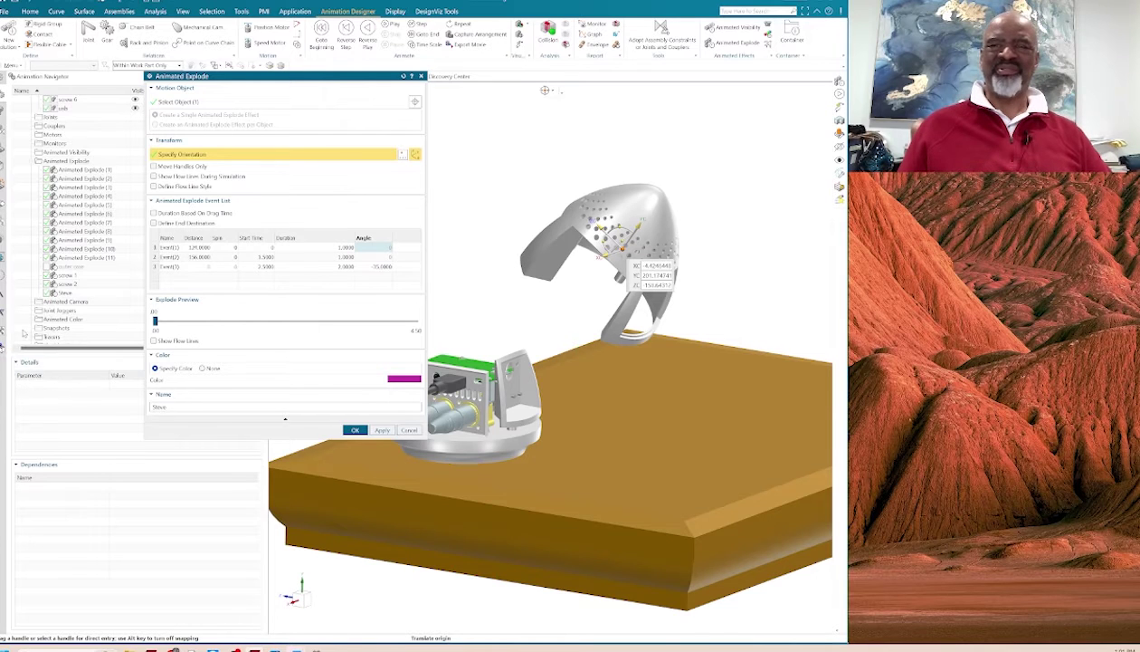
click(355, 429)
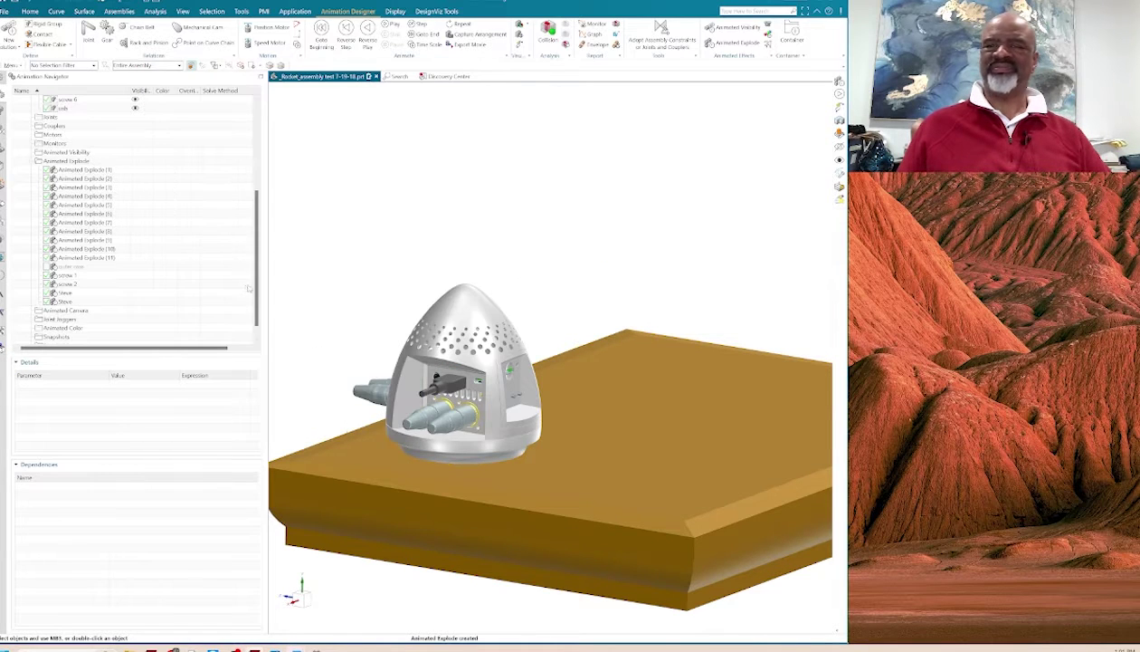
click(56, 292)
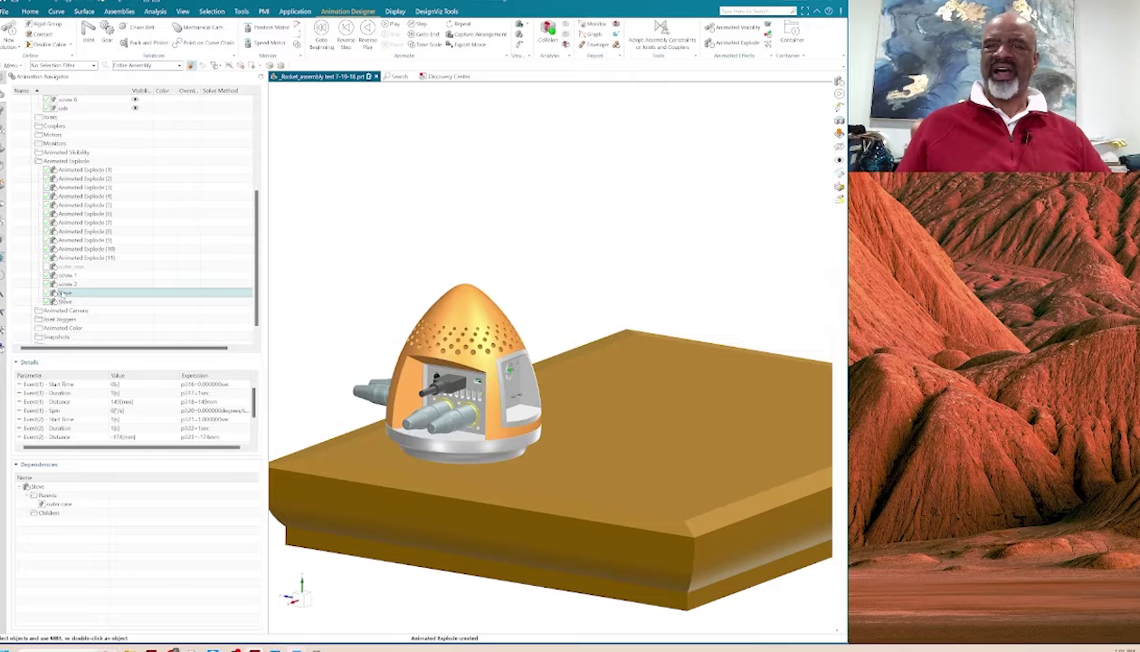
click(61, 292)
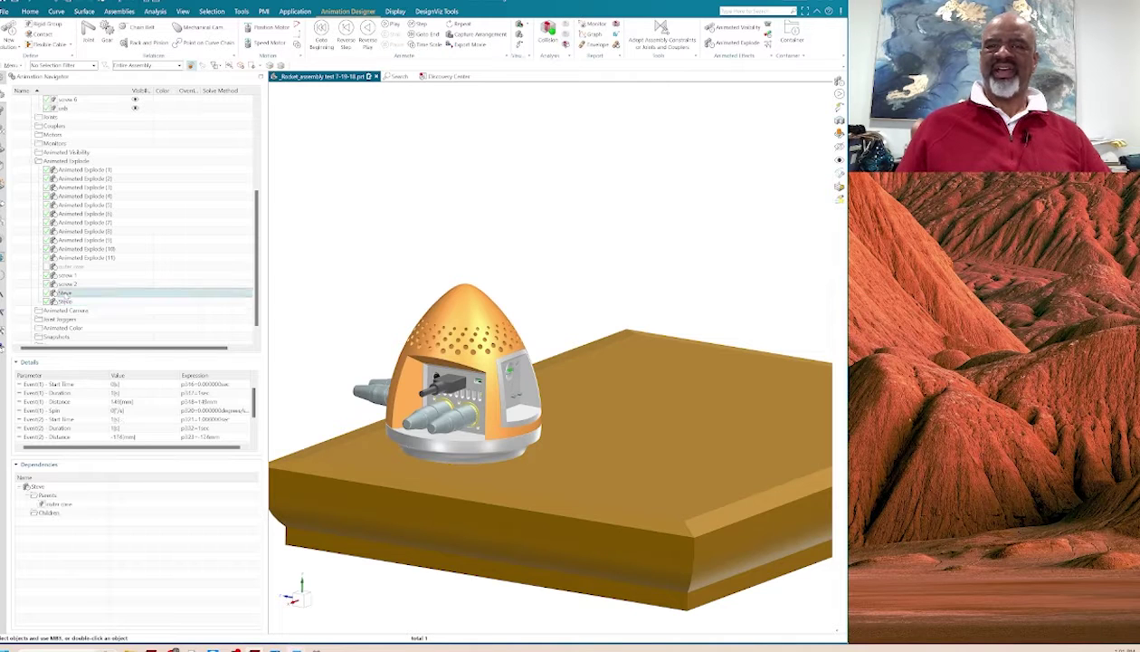
right_click(67, 293)
click(284, 271)
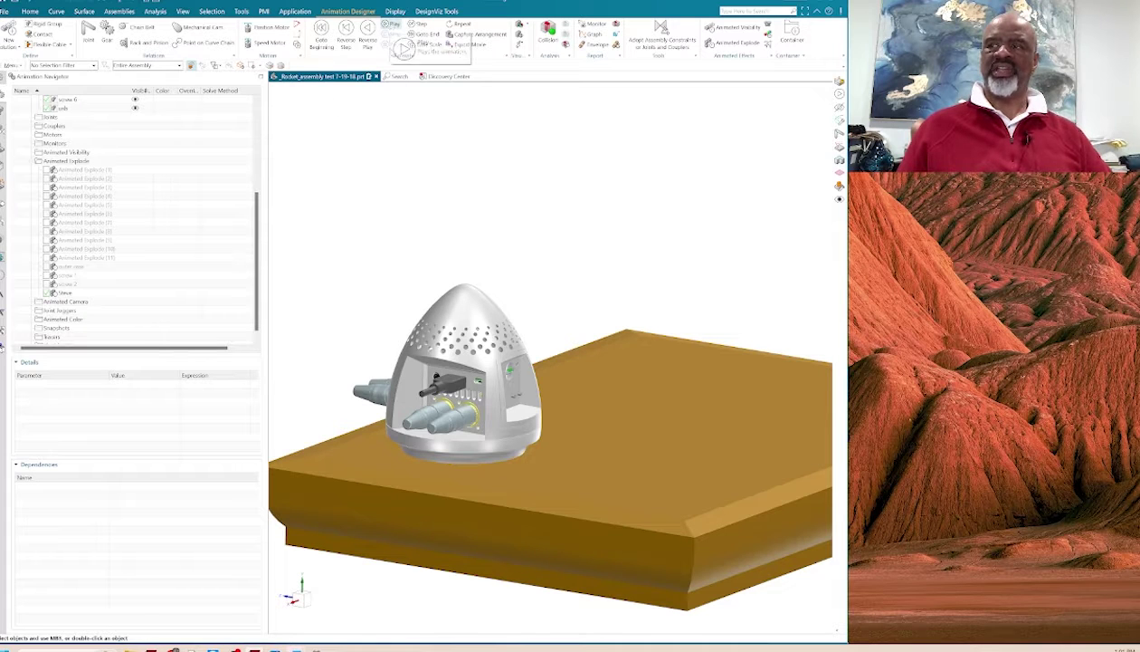
Play the animation with screw 1, screw 2 and Steve enabled.
click(389, 26)
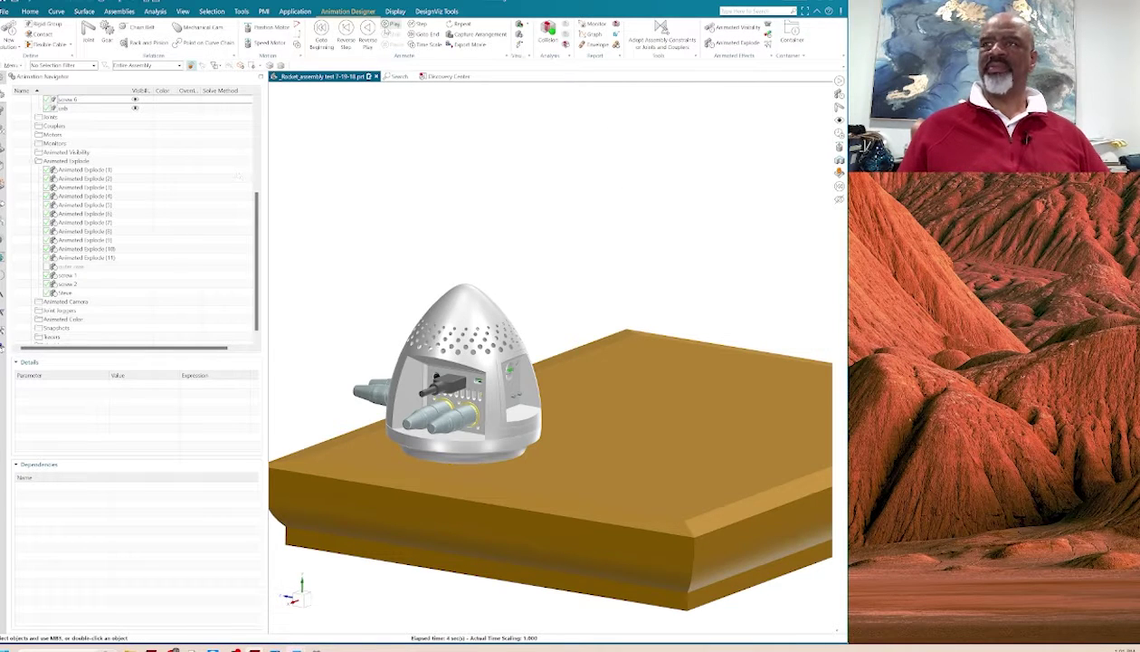
Play the combined explode again, then stop it to reset the reassembled nose cone.
click(390, 27)
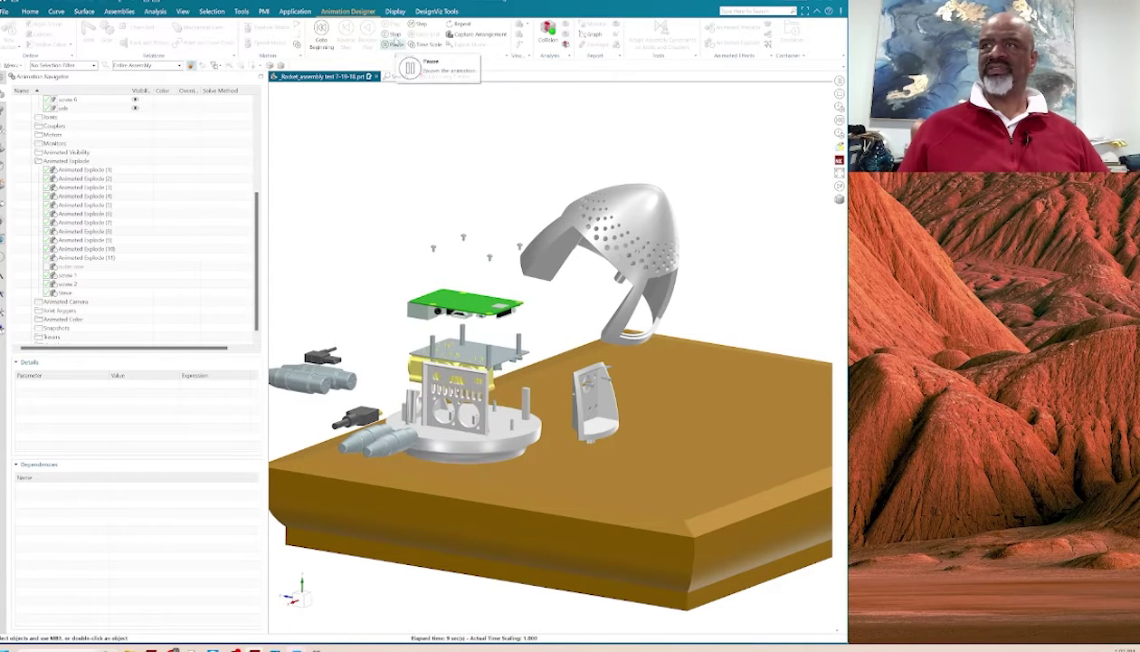
click(395, 33)
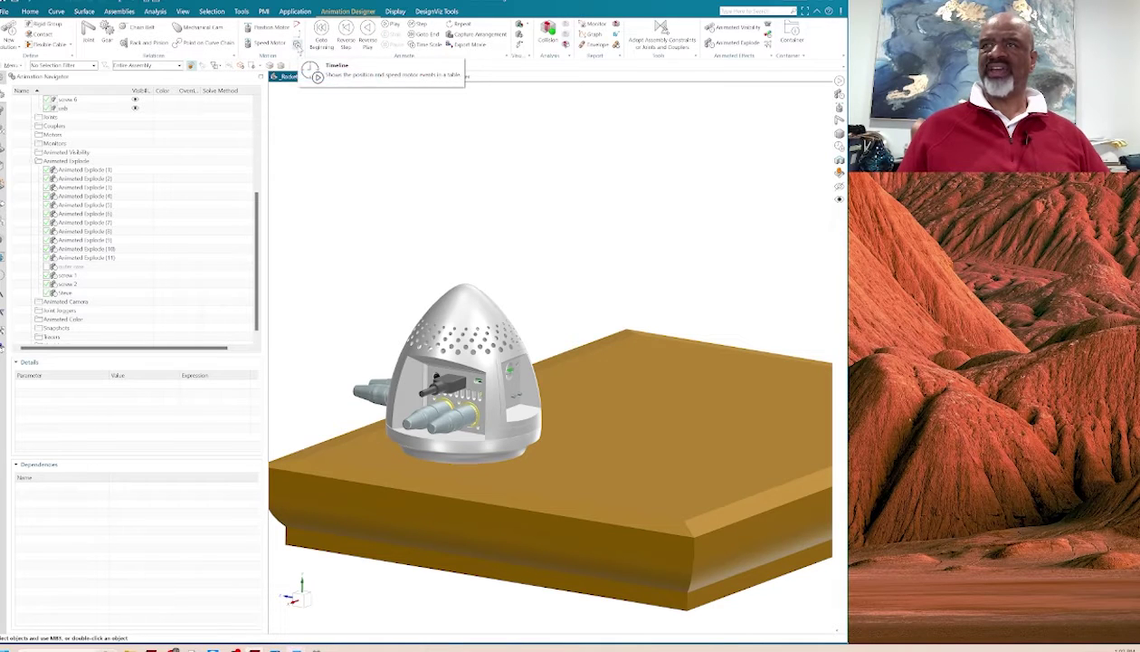
Show the animation Timeline and move it to the lower right, clear of the model.
click(296, 43)
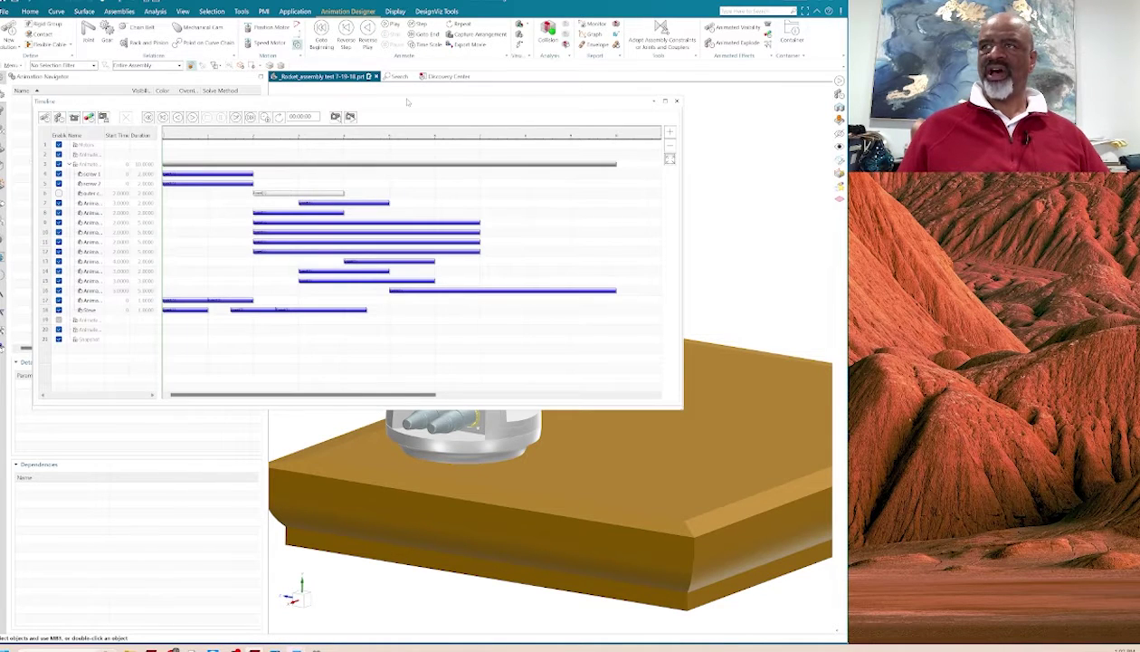
drag(407, 102, 425, 63)
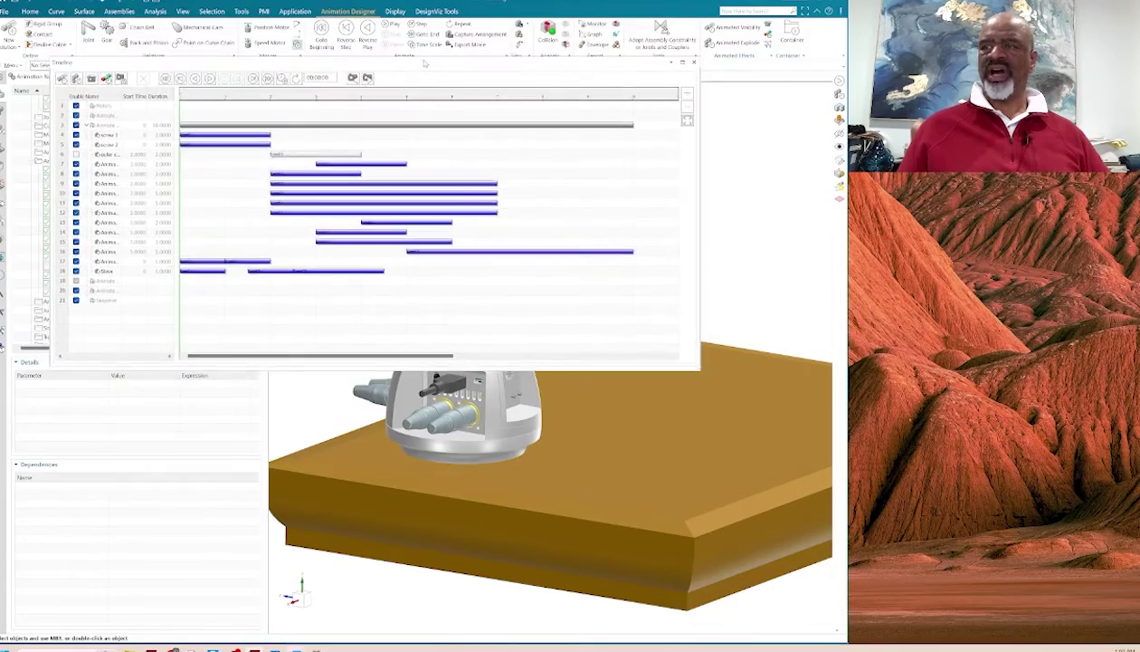
drag(424, 63, 918, 215)
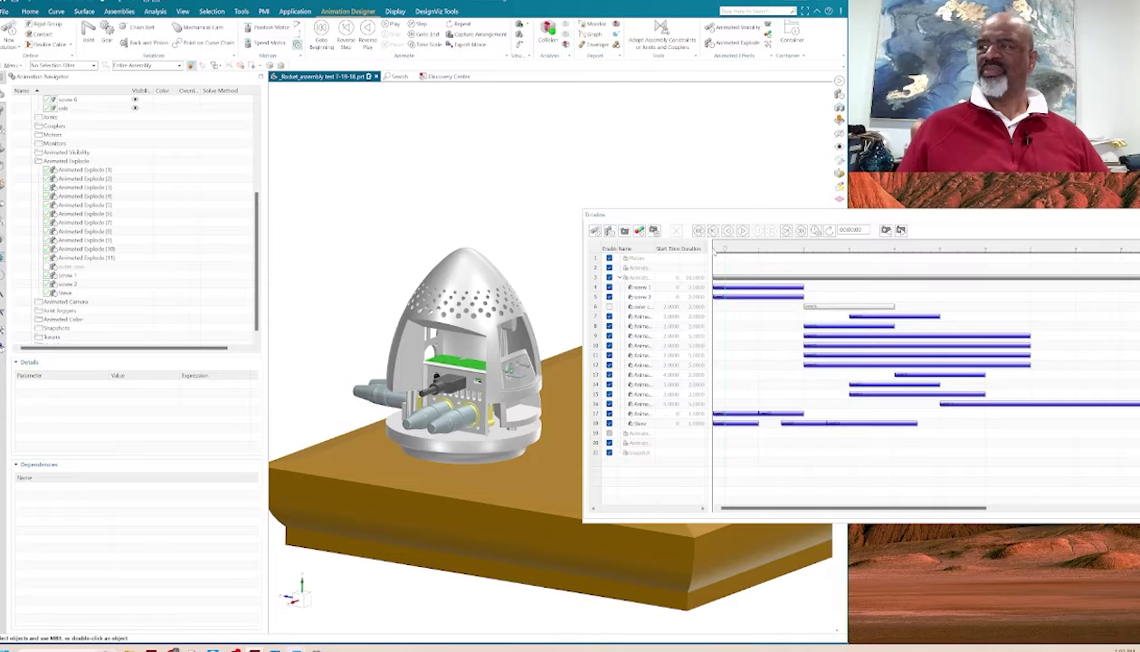
Reset the animation to its start and drag the Sleeve's third event slightly later.
click(724, 248)
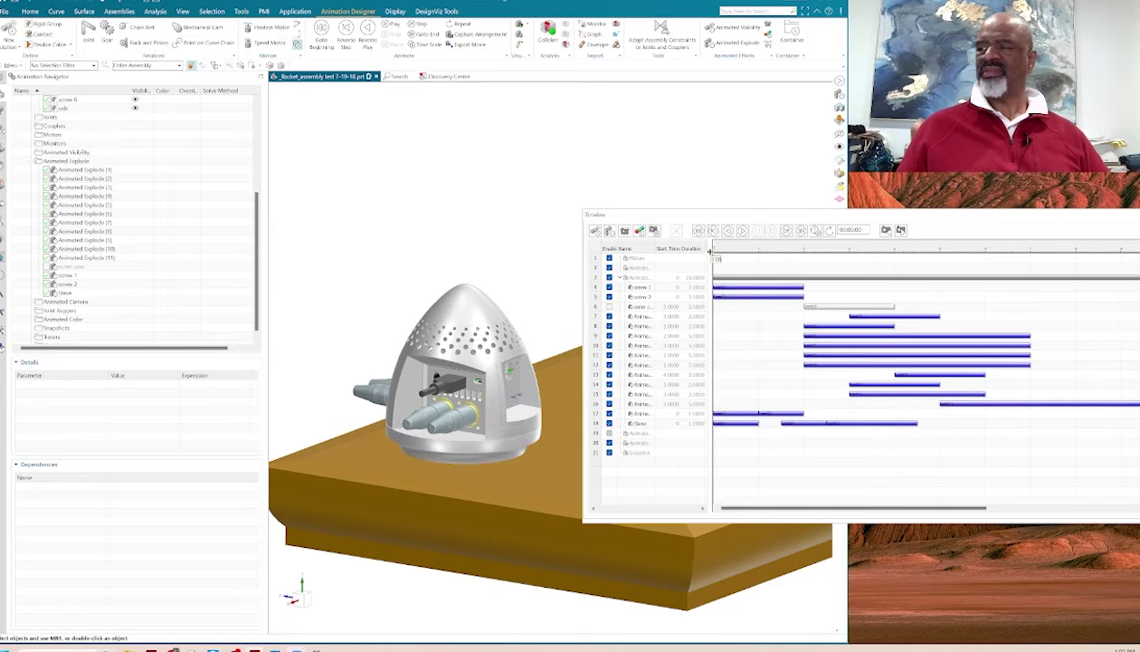
click(736, 423)
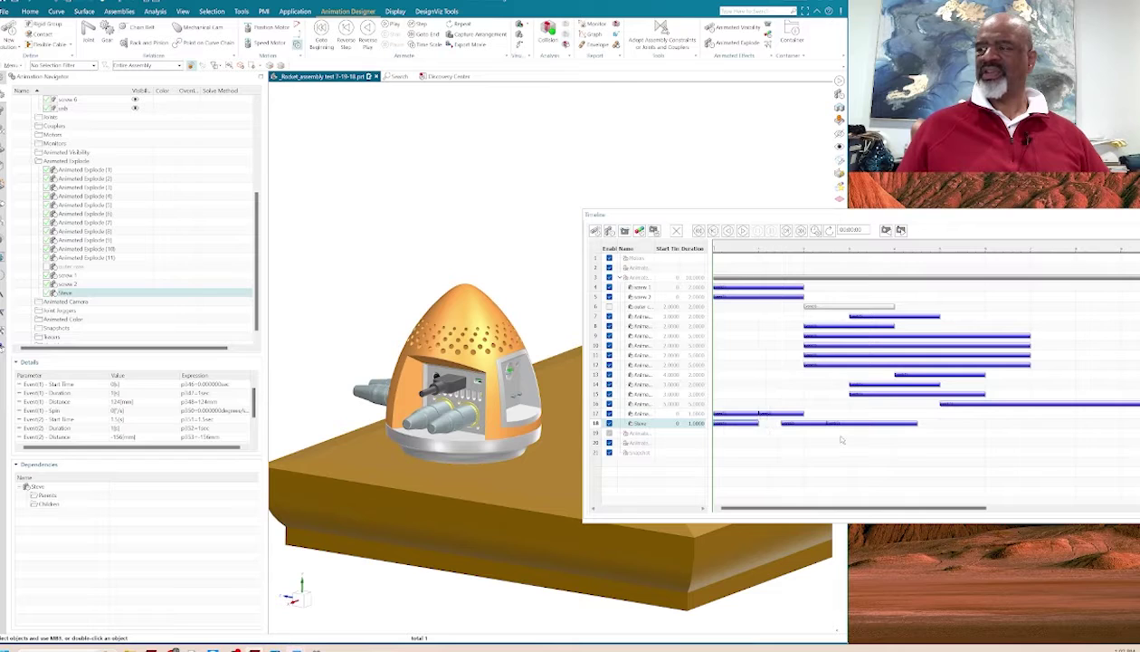
click(802, 422)
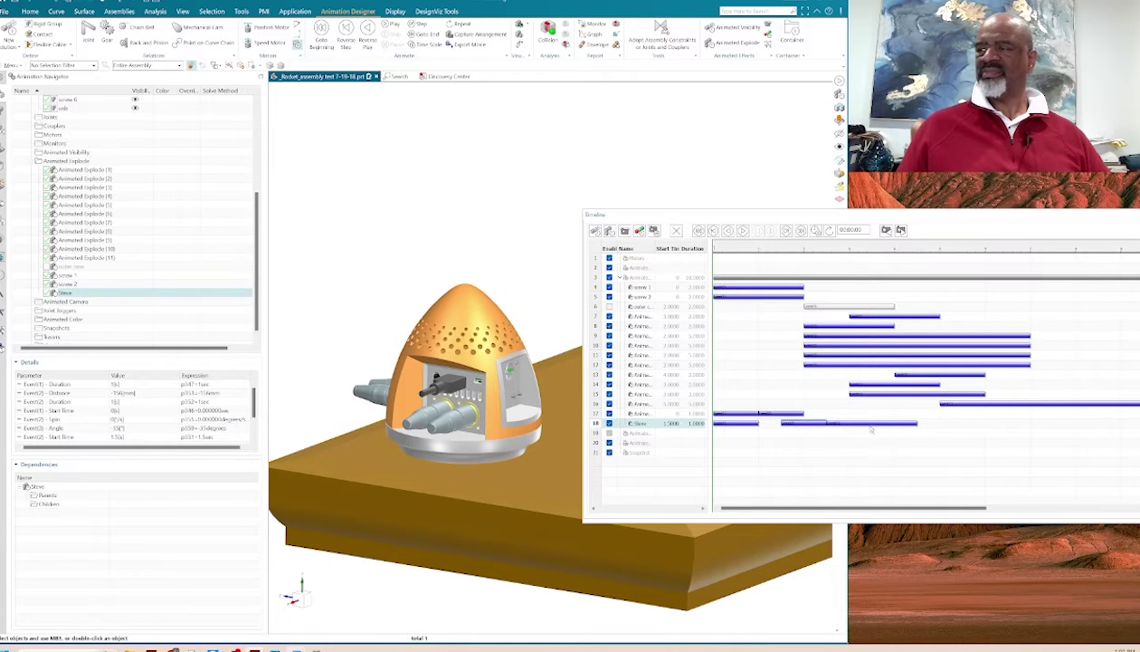
drag(862, 423, 886, 423)
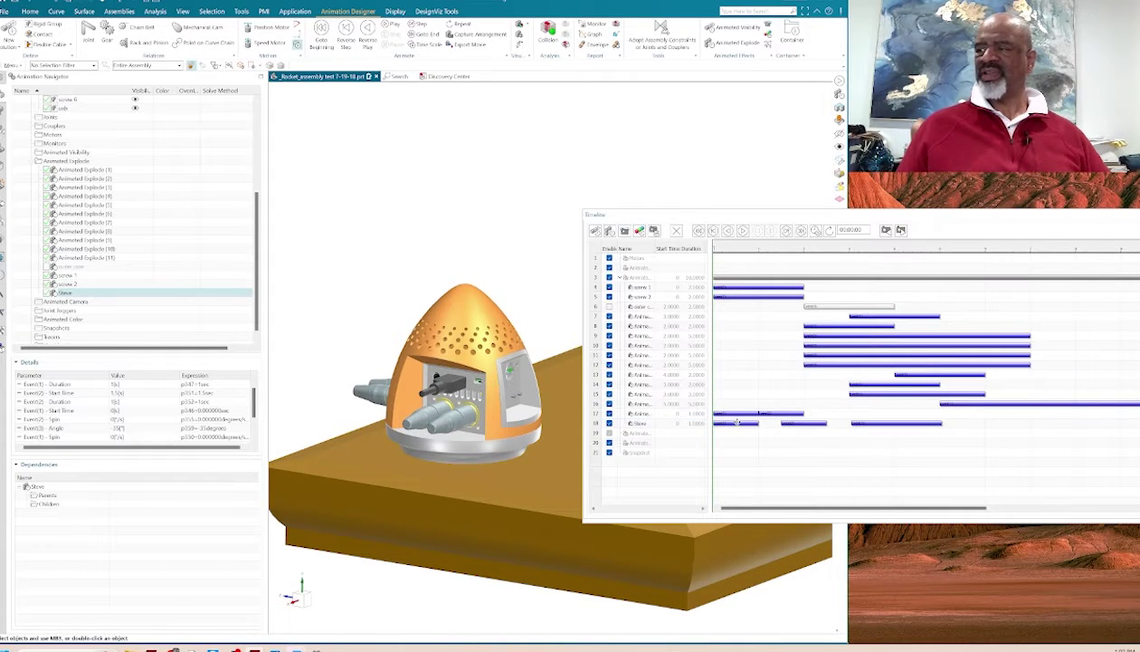
Drag the Sleeve's second event to start at 2 s and reopen its Animated Explode settings.
click(737, 421)
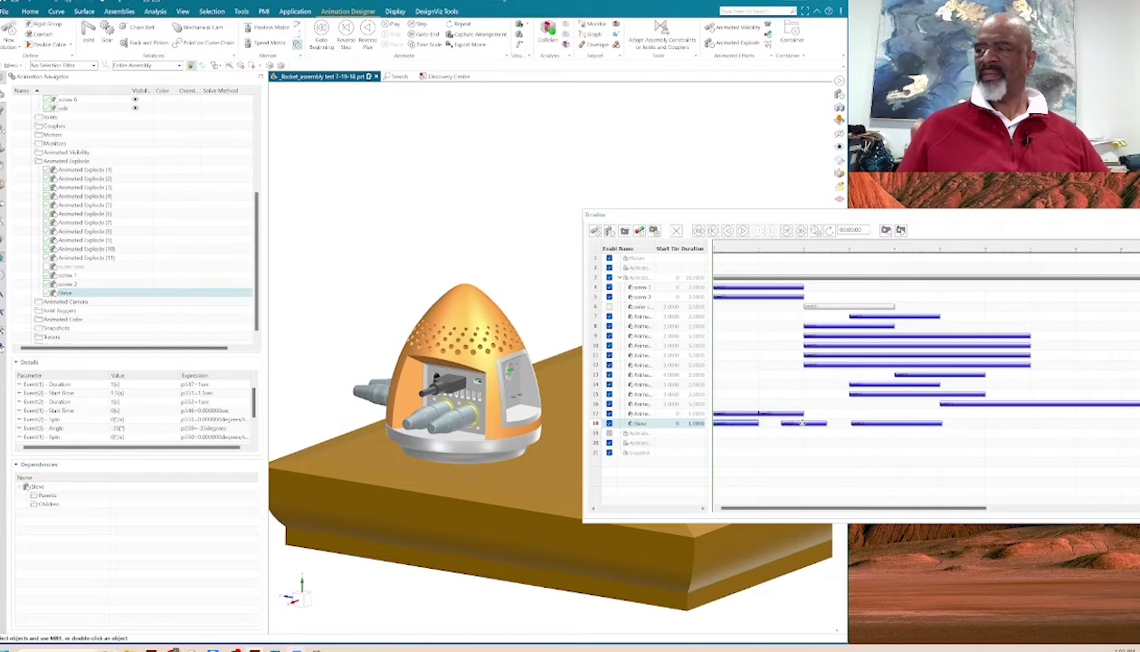
drag(802, 422, 825, 422)
drag(739, 421, 785, 425)
right_click(742, 423)
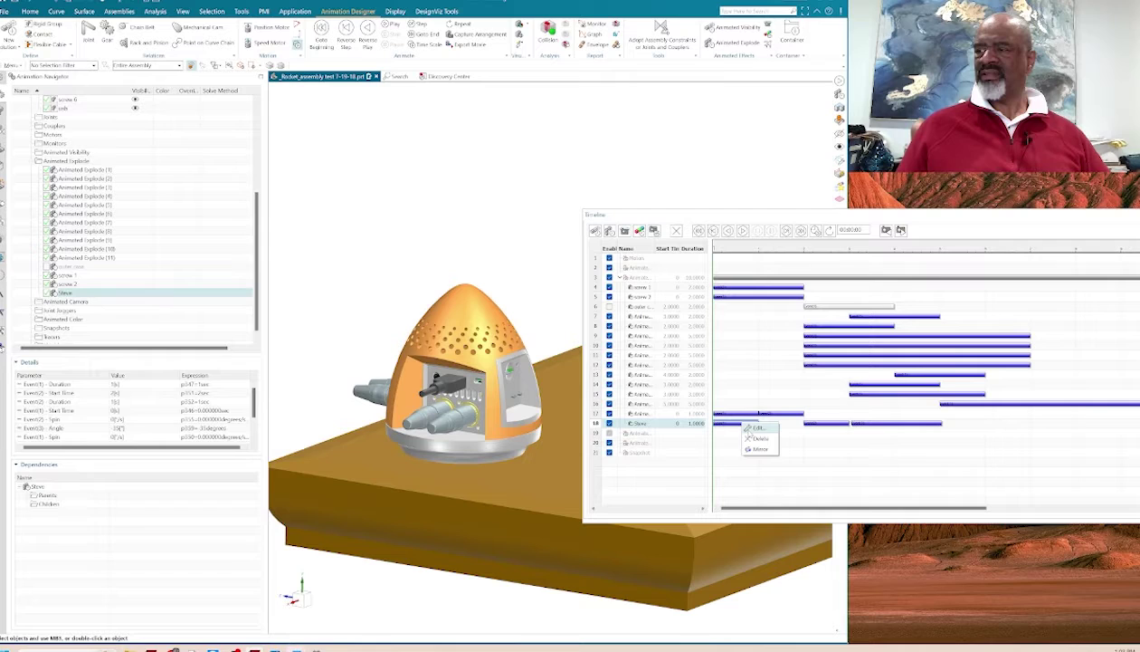
click(759, 427)
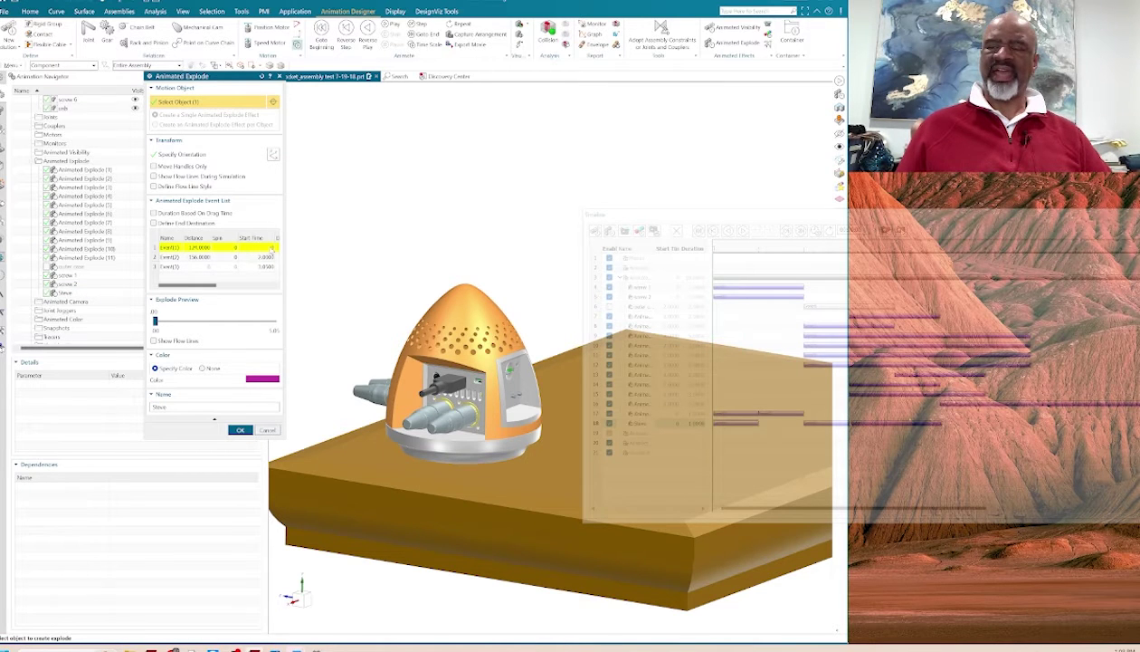
Set the Sleeve's Event(1) start time to 1.0, check durations and angles, and apply.
click(269, 247)
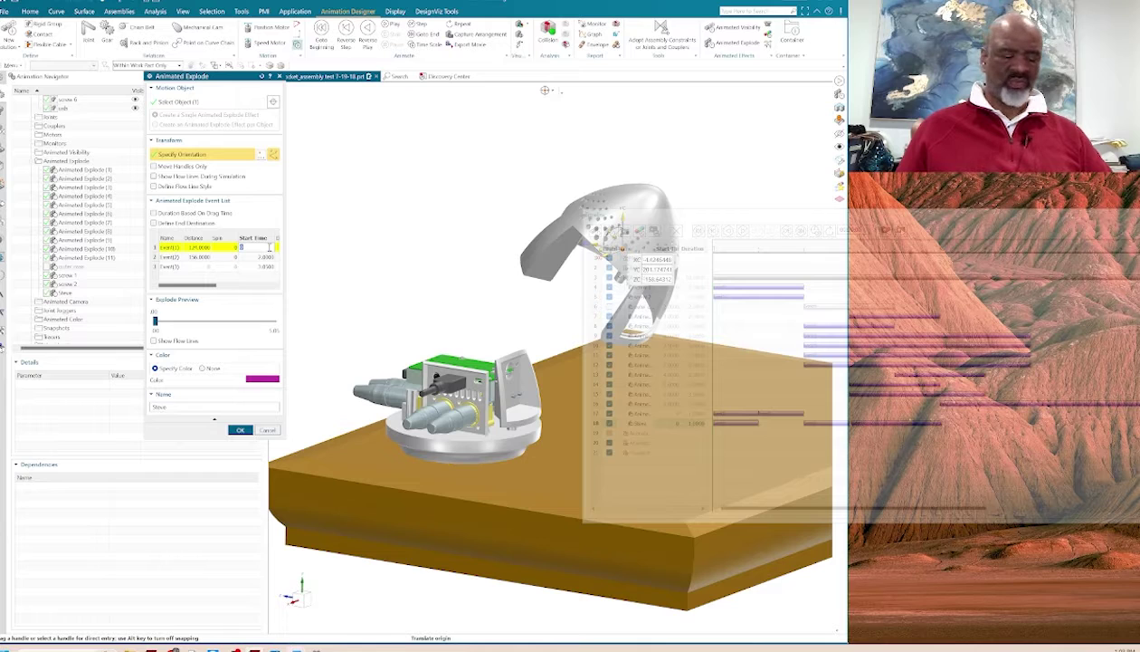
key(Return)
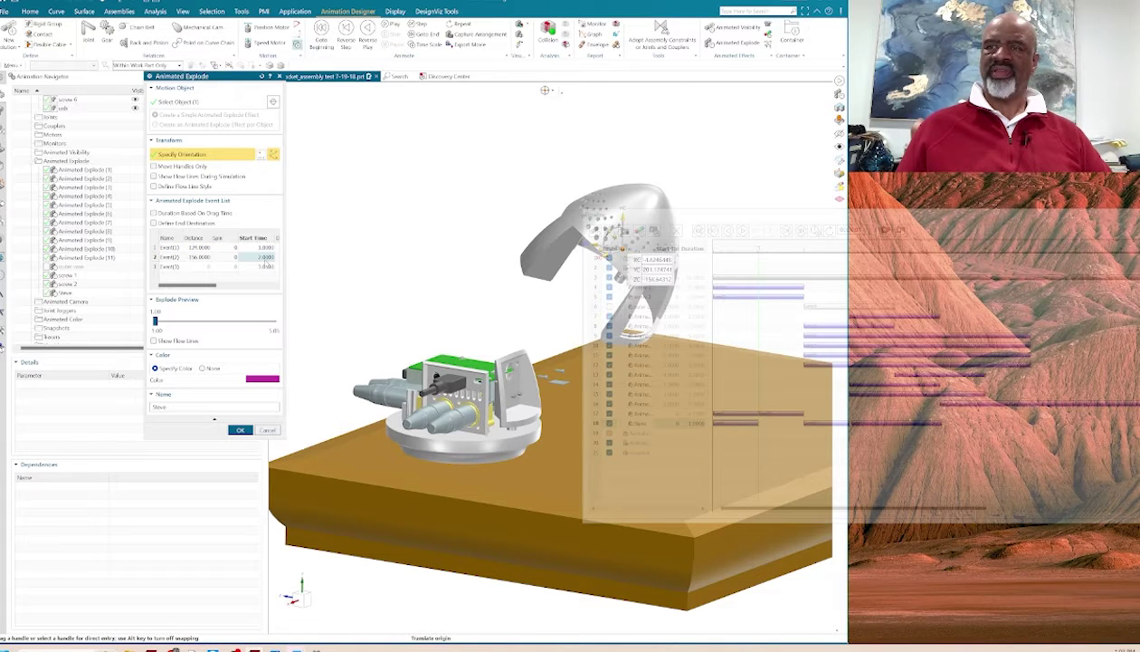
drag(285, 246, 343, 254)
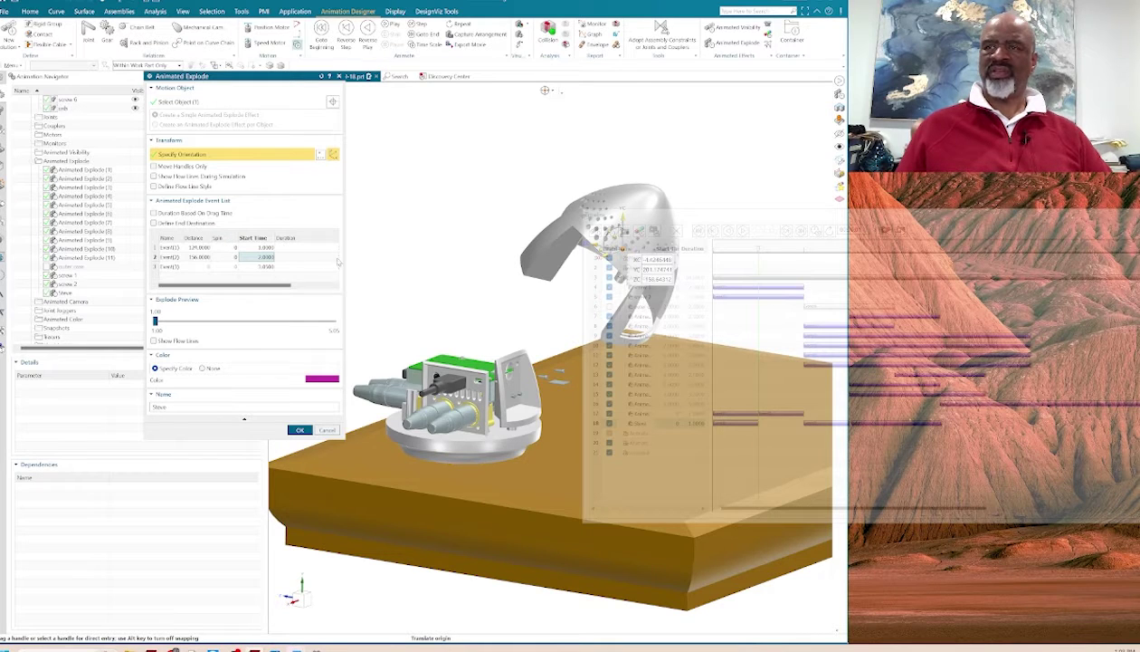
drag(338, 261, 391, 266)
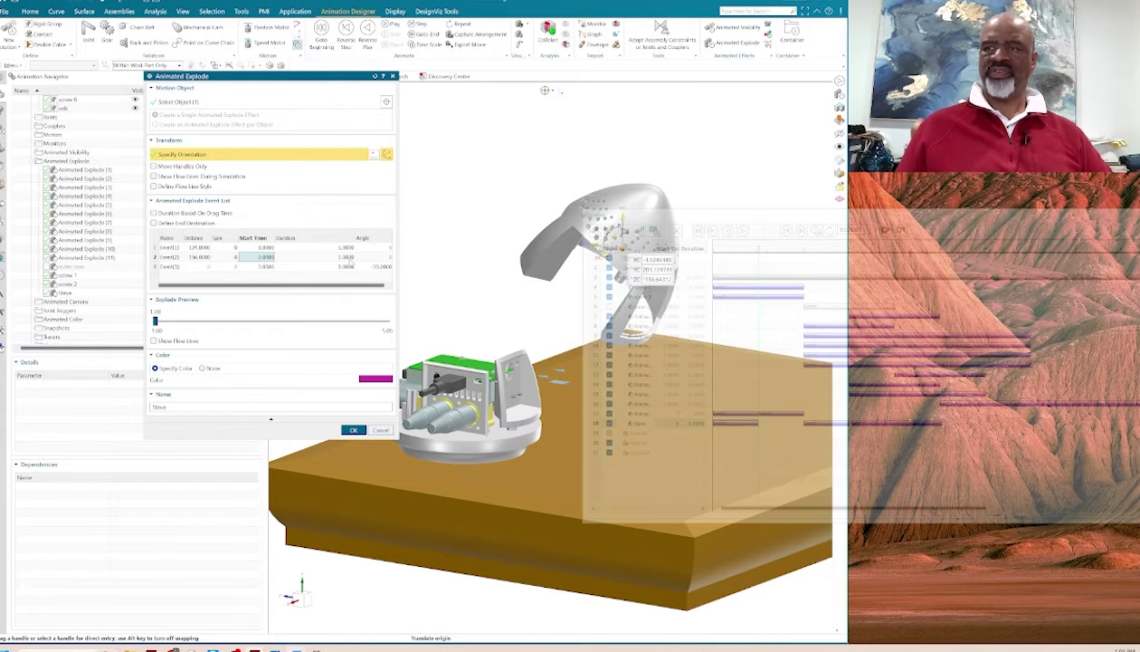
click(354, 430)
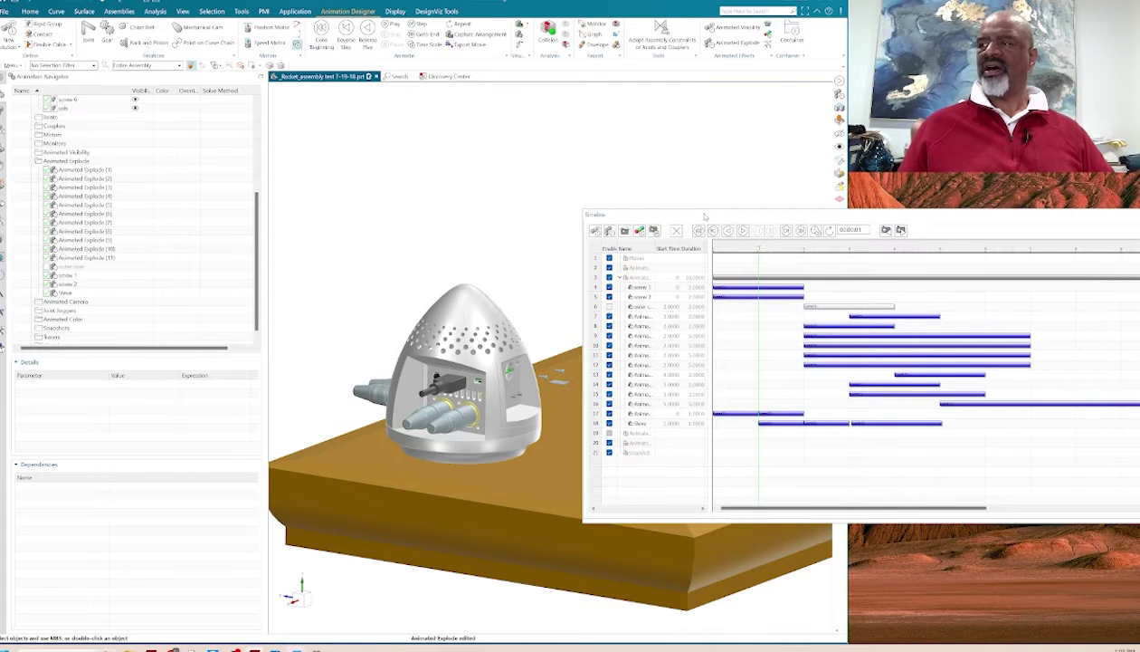
drag(757, 248, 714, 253)
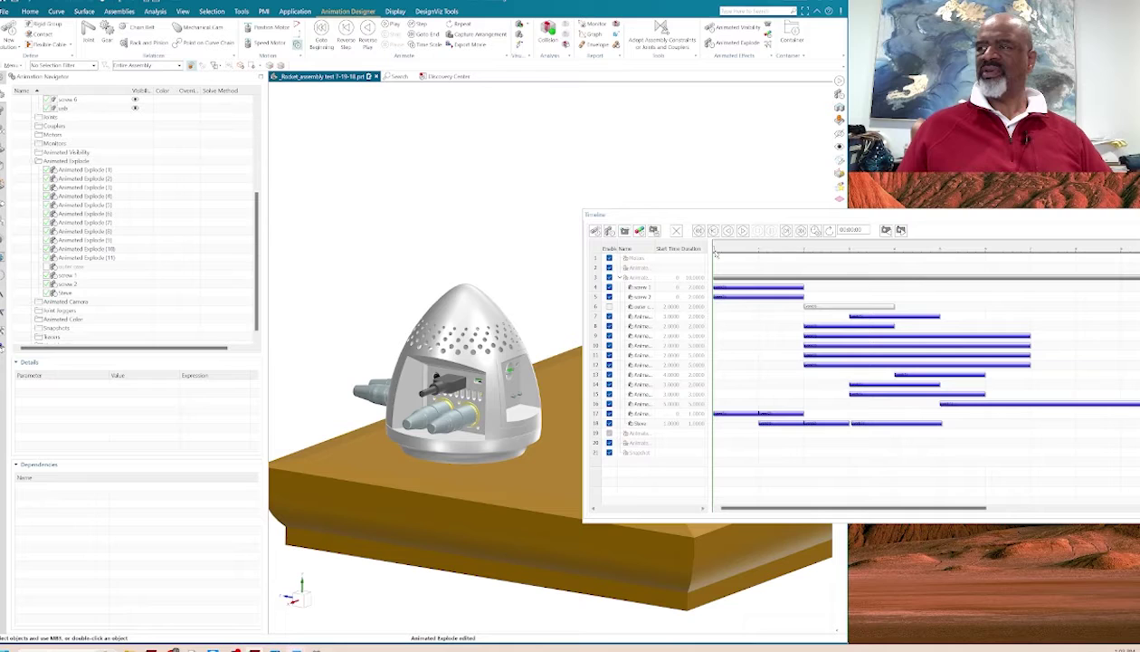
drag(715, 255, 750, 257)
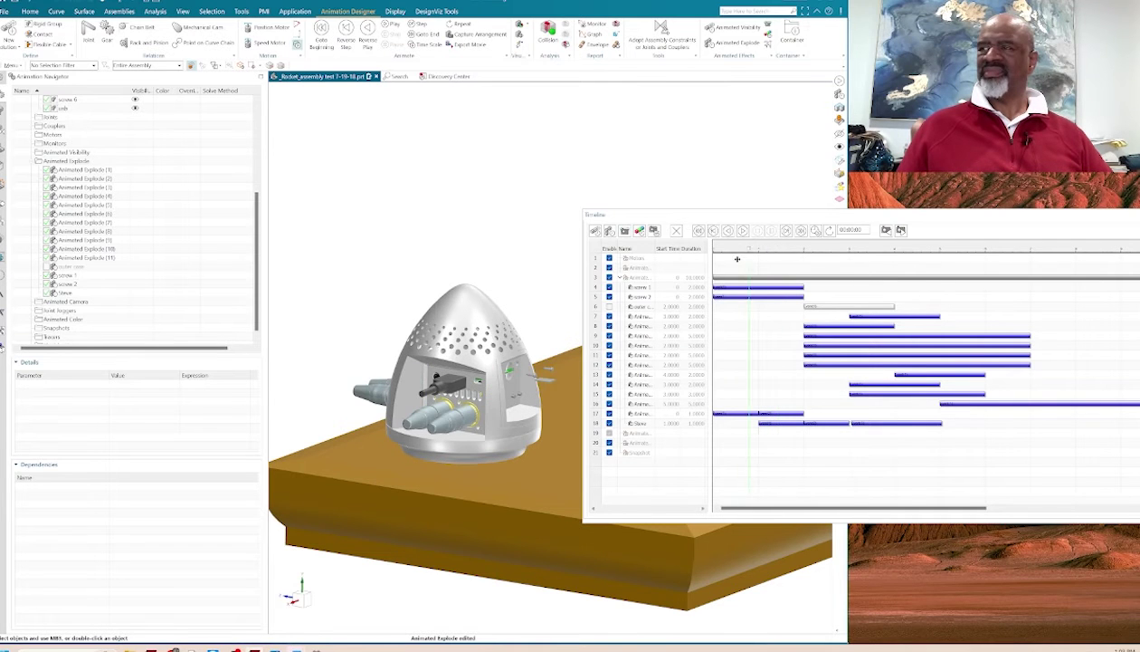
drag(734, 216, 747, 297)
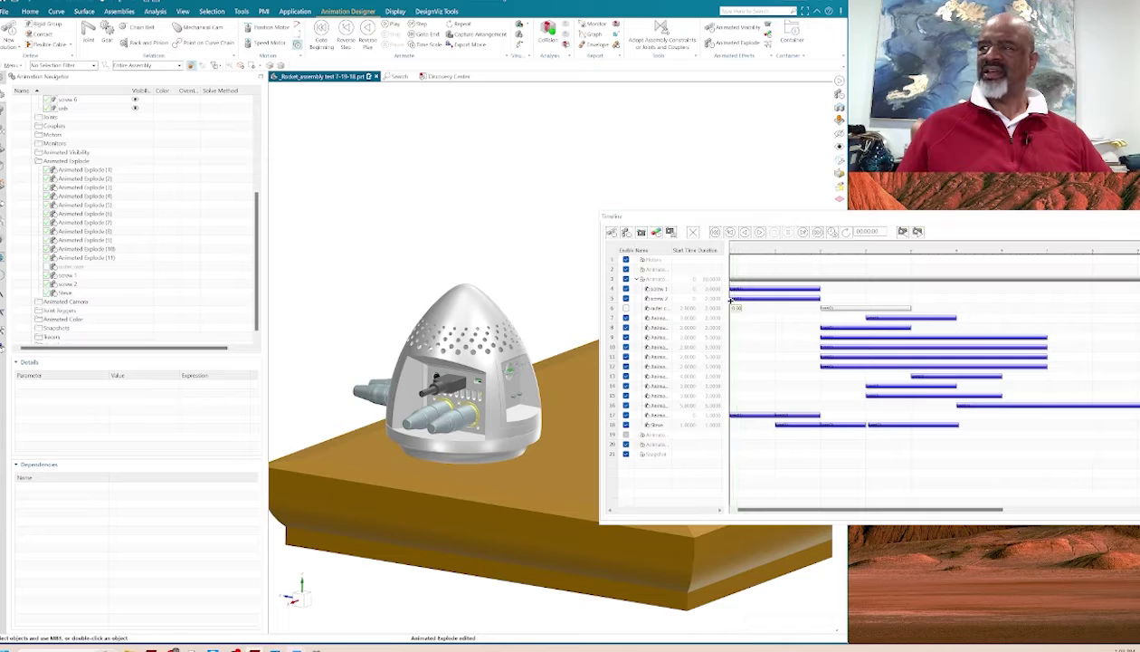
Play the explode animation to its 10-second end and move the Timeline upper left.
drag(812, 220, 851, 233)
click(386, 25)
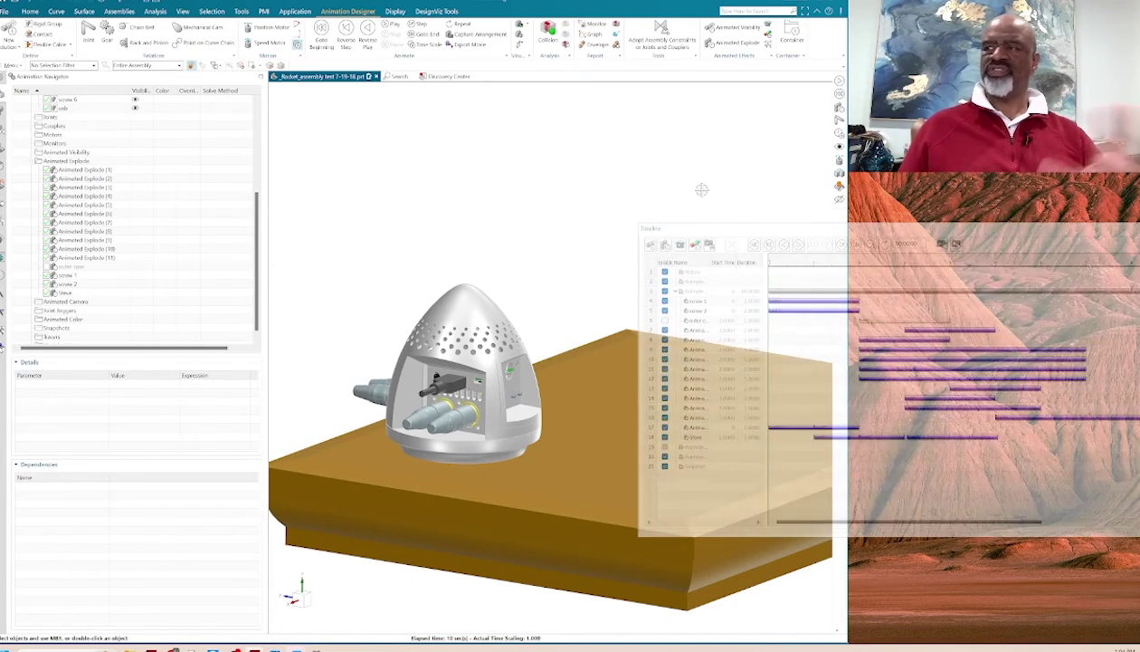
drag(753, 232, 164, 171)
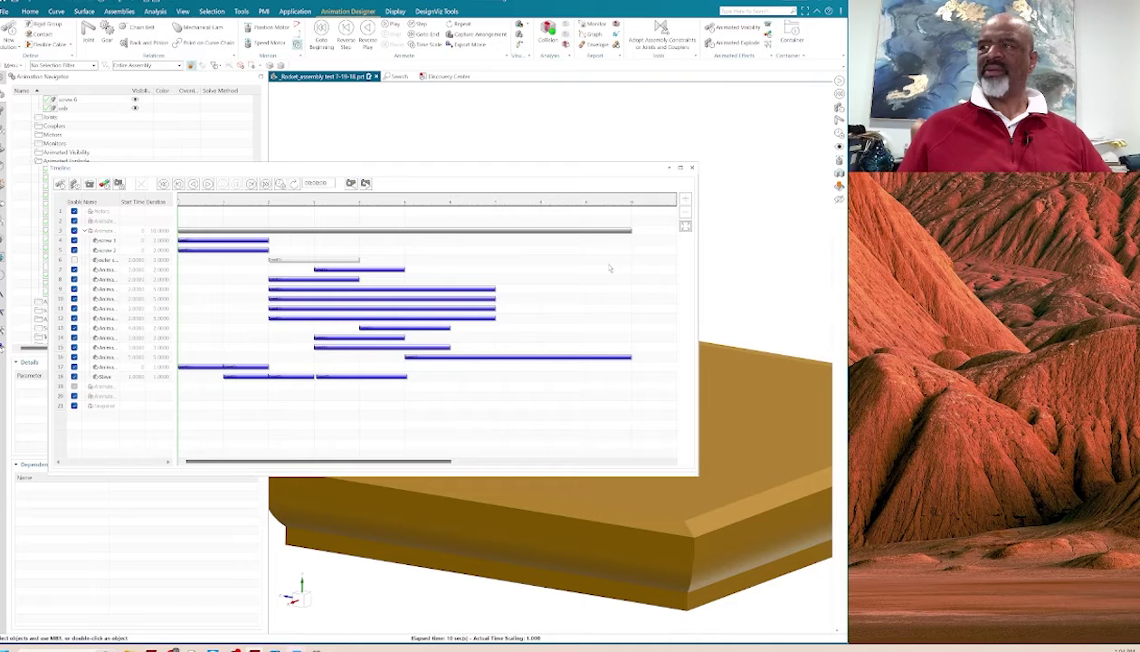
Fit the timeline, select every event bar and Mirror them so the parts reassemble.
click(685, 226)
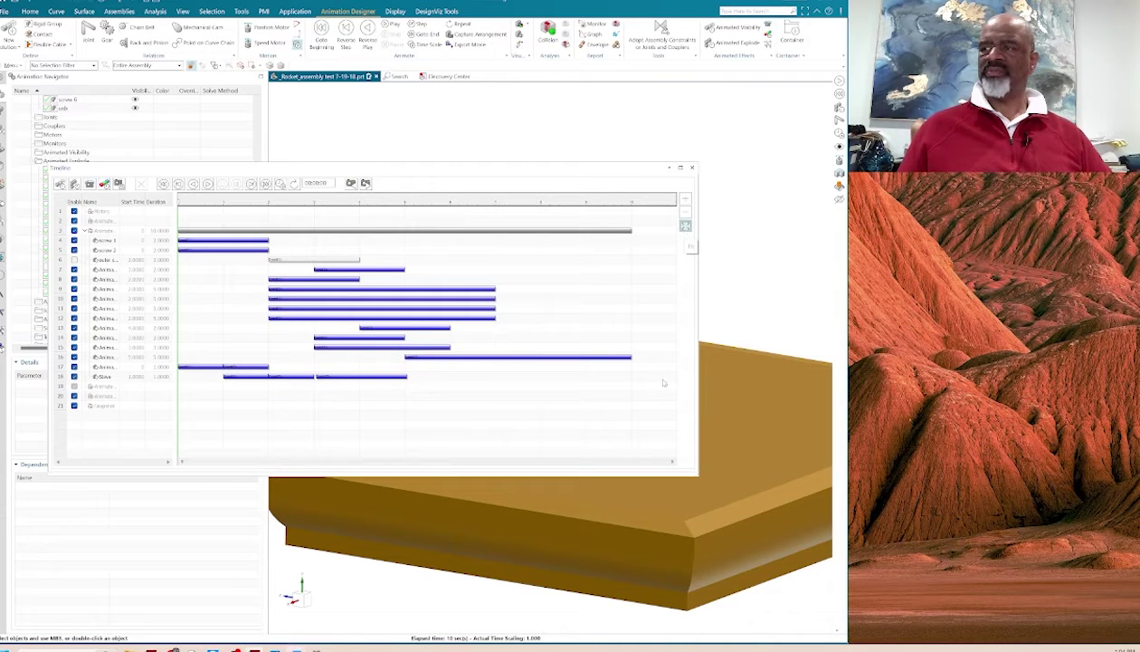
drag(653, 424, 177, 215)
right_click(336, 345)
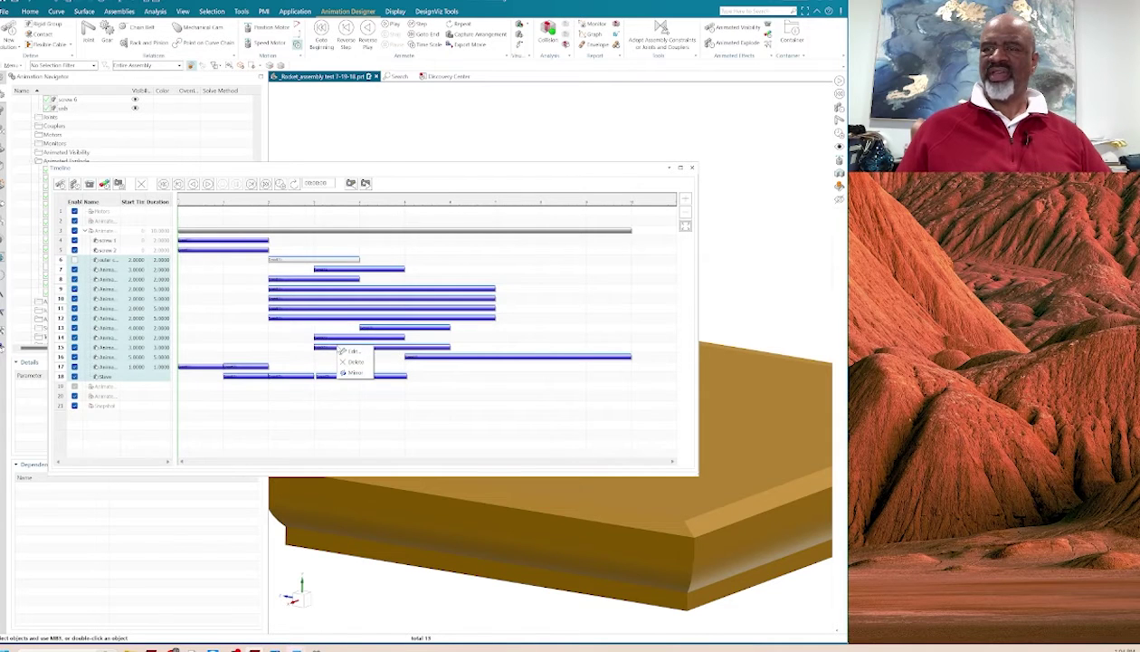
click(355, 372)
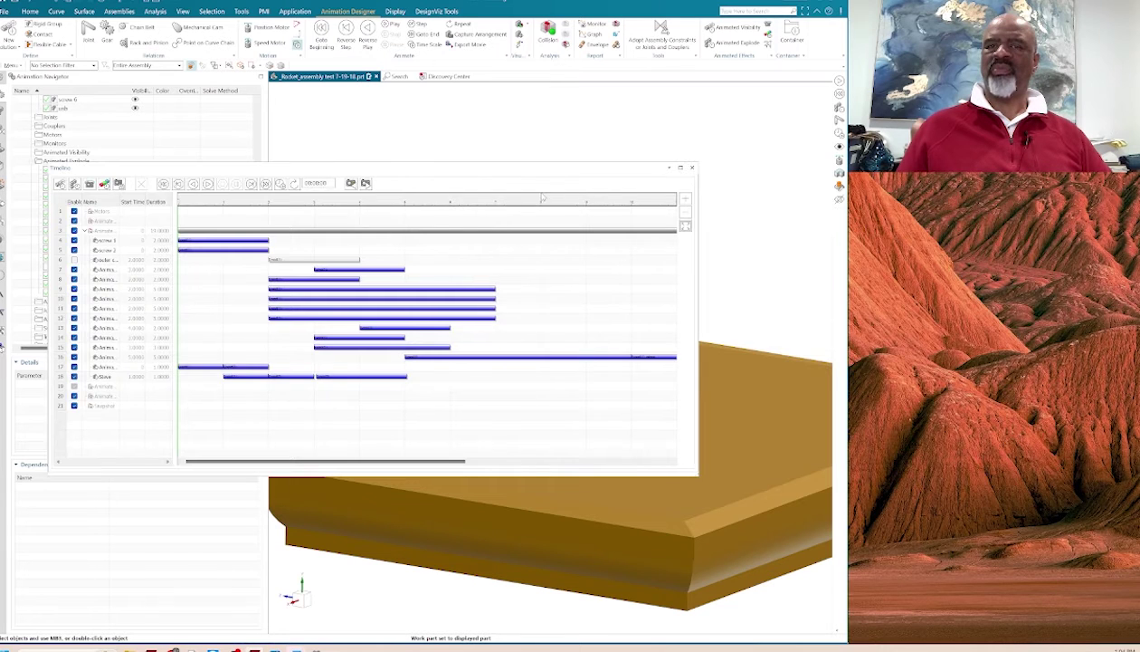
drag(542, 168, 905, 186)
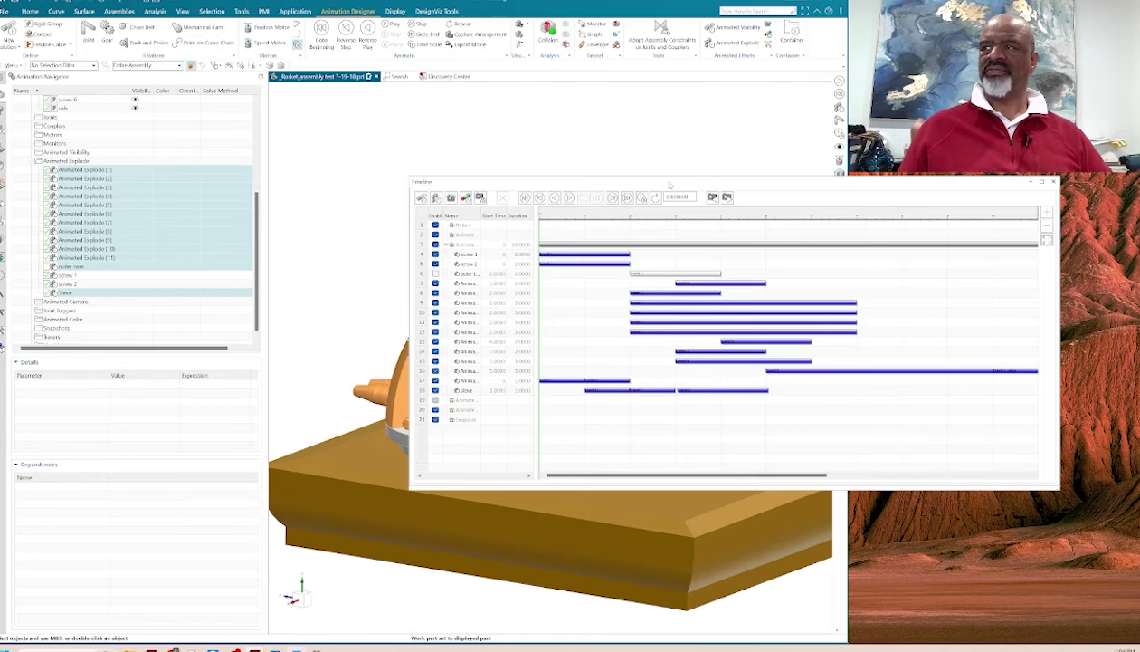
Deselect the events and play the full explode-and-reassemble animation to about 19 s.
drag(670, 184, 933, 226)
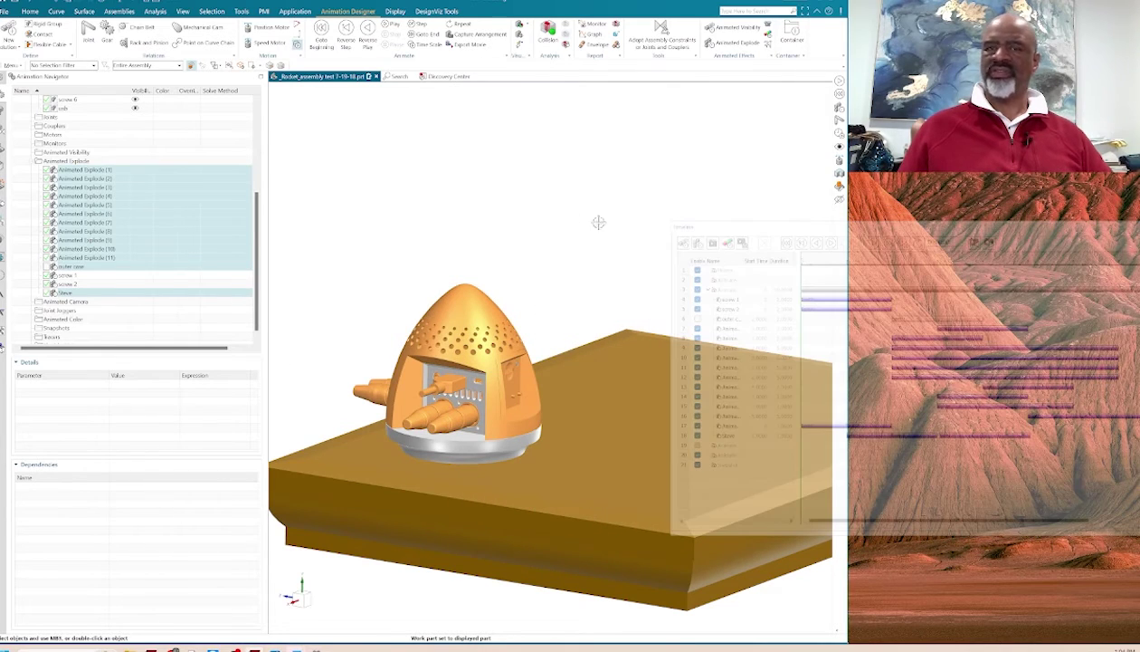
click(580, 214)
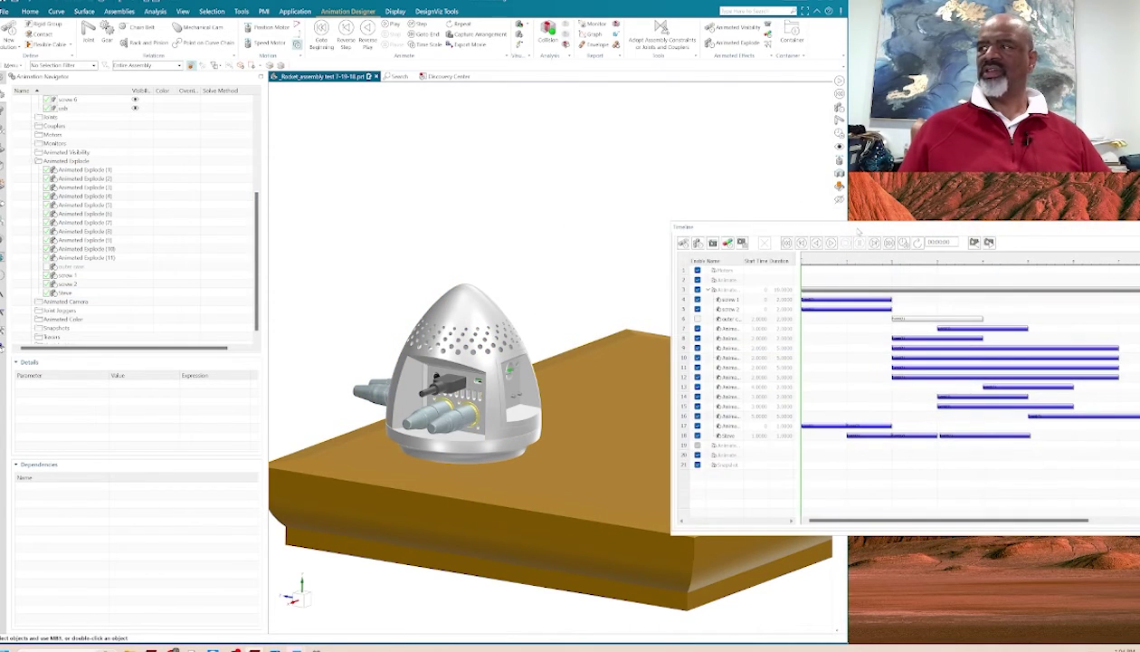
drag(869, 229, 817, 269)
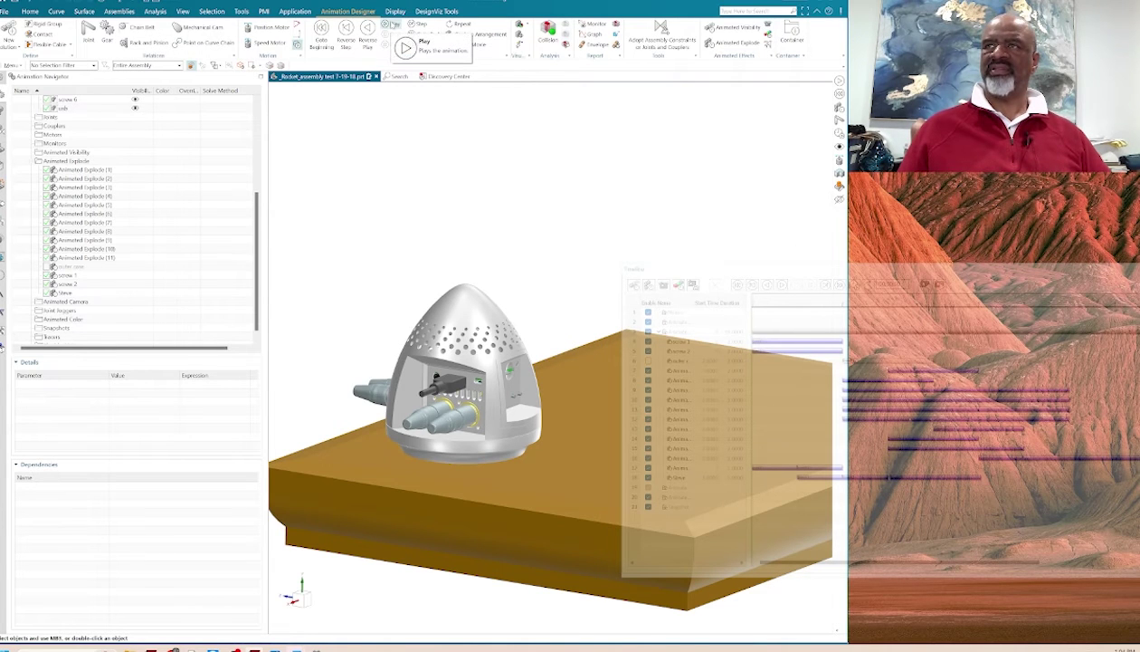
click(405, 47)
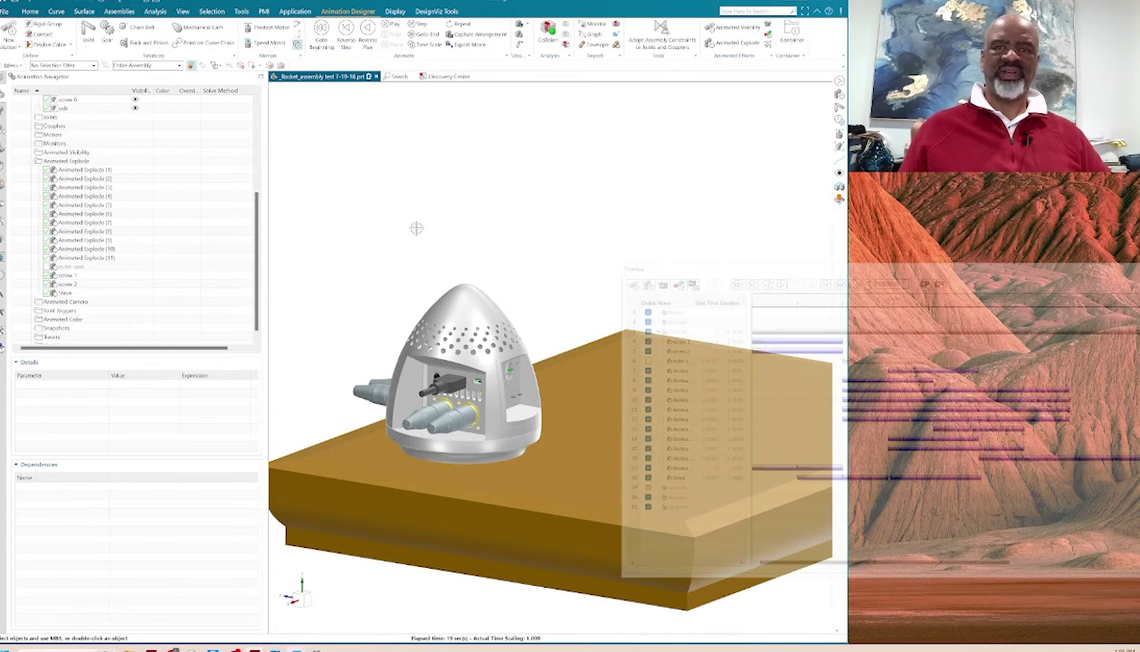
Close the Timeline window and zoom in on the reassembled nose cone.
drag(749, 273, 264, 71)
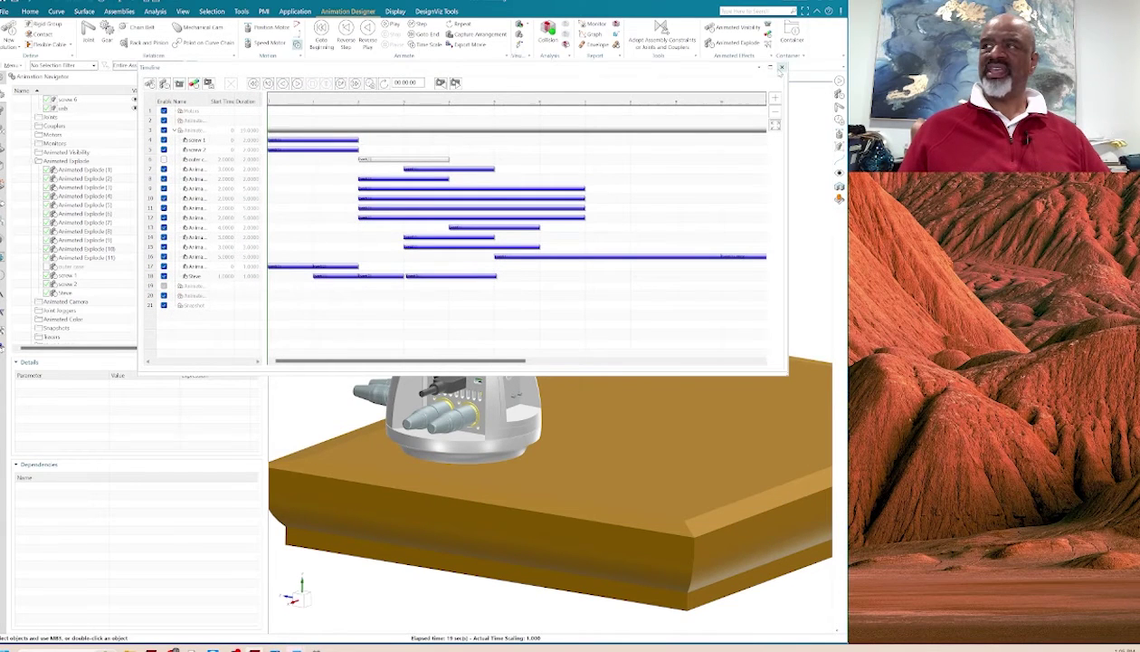
click(782, 67)
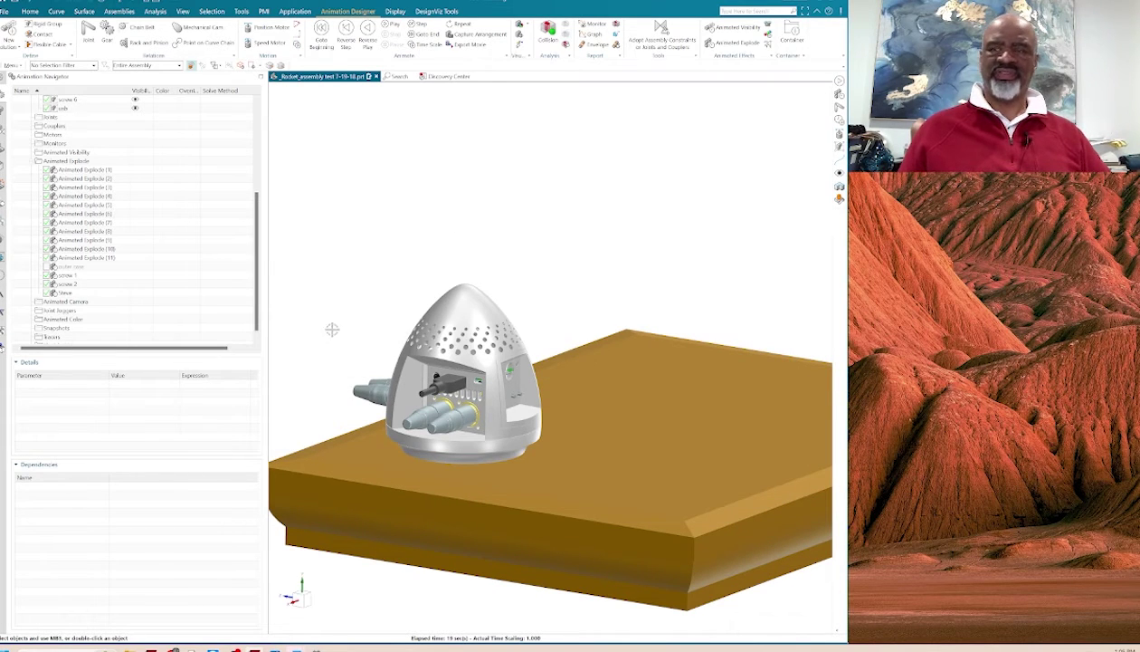
scroll(323, 398, up, 1)
scroll(358, 258, up, 1)
scroll(359, 257, up, 1)
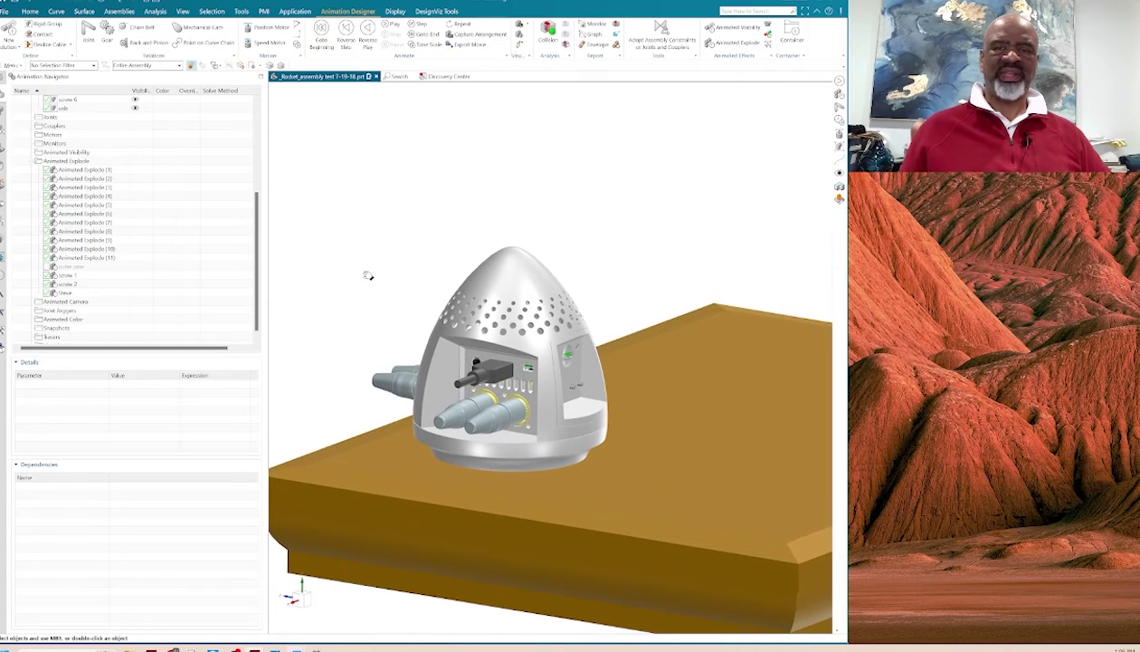